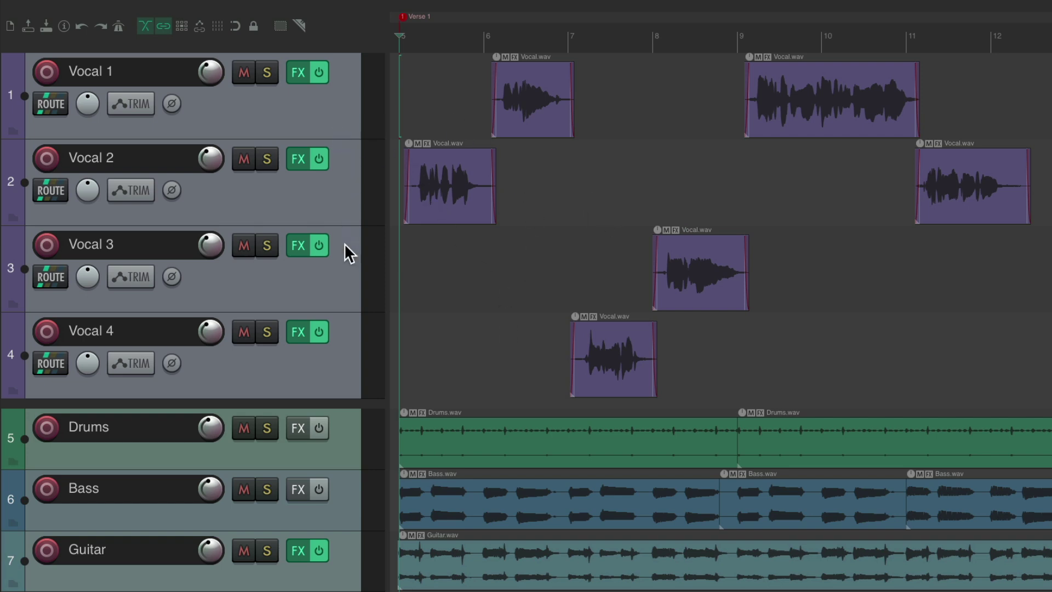
Check Vocal 1's effects list without adding any, then audition the arrangement.
click(300, 76)
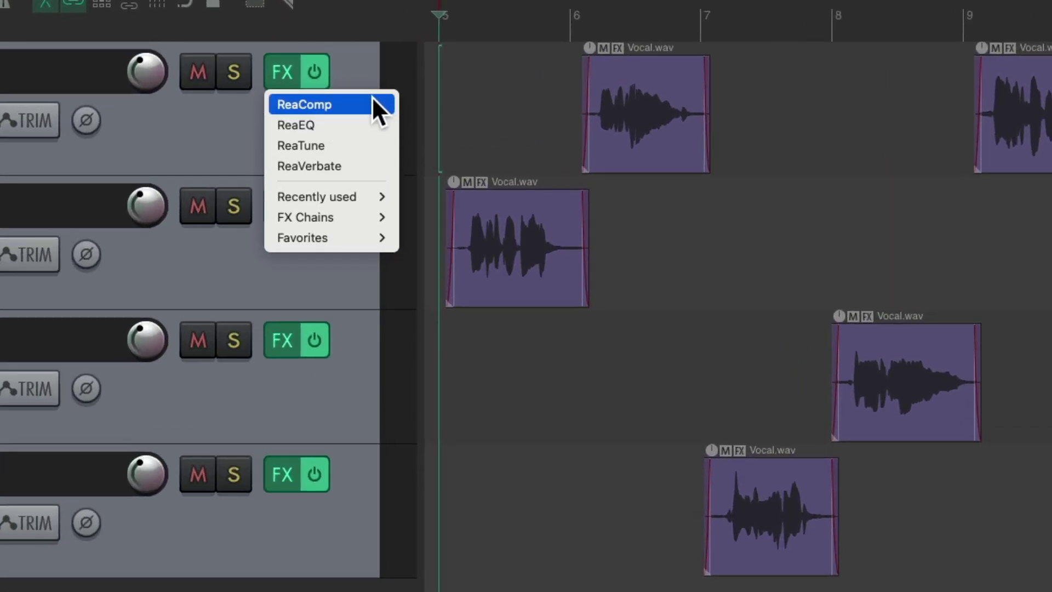
click(364, 77)
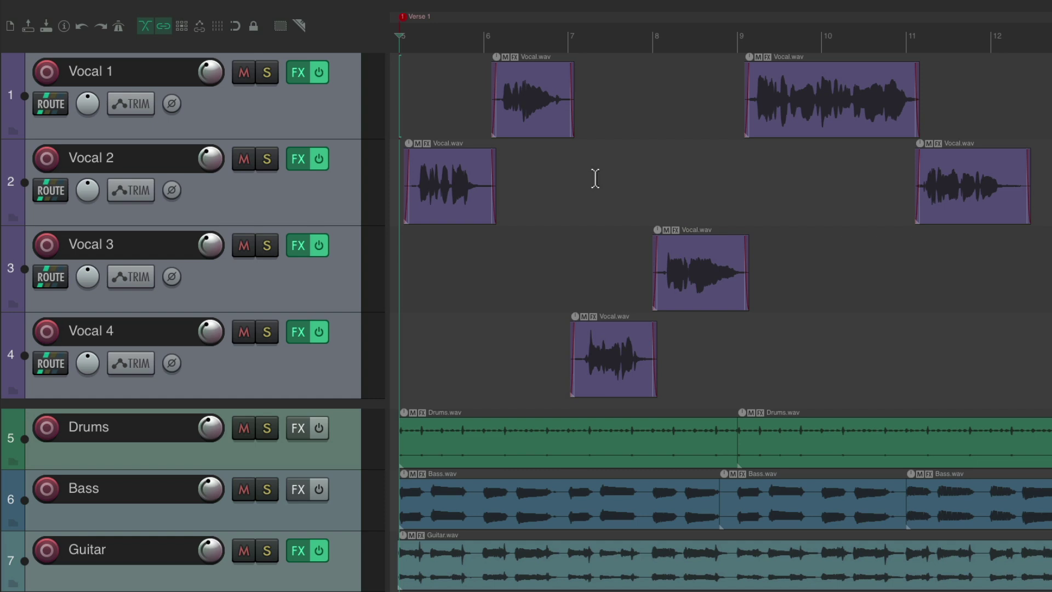
key(space)
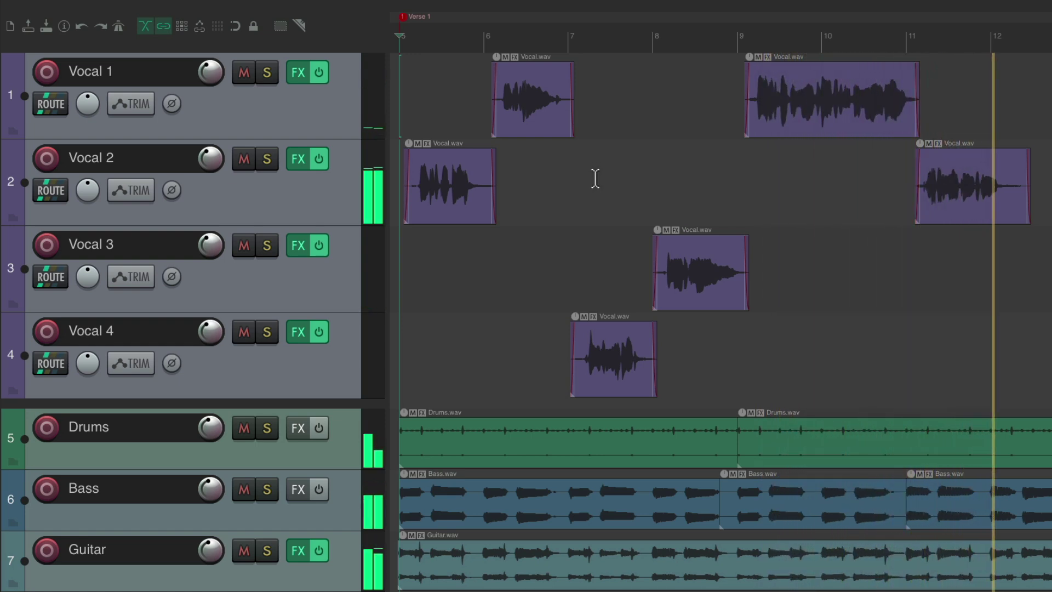
key(space)
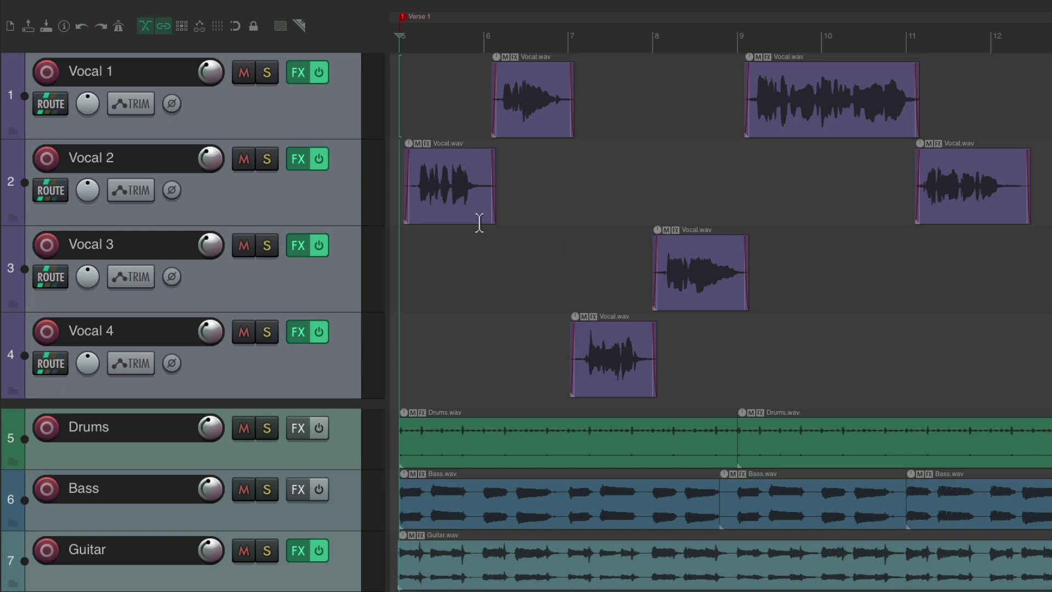
Select Vocal 1 through Vocal 4 and bring up their track context menu.
click(338, 132)
shift+click(344, 366)
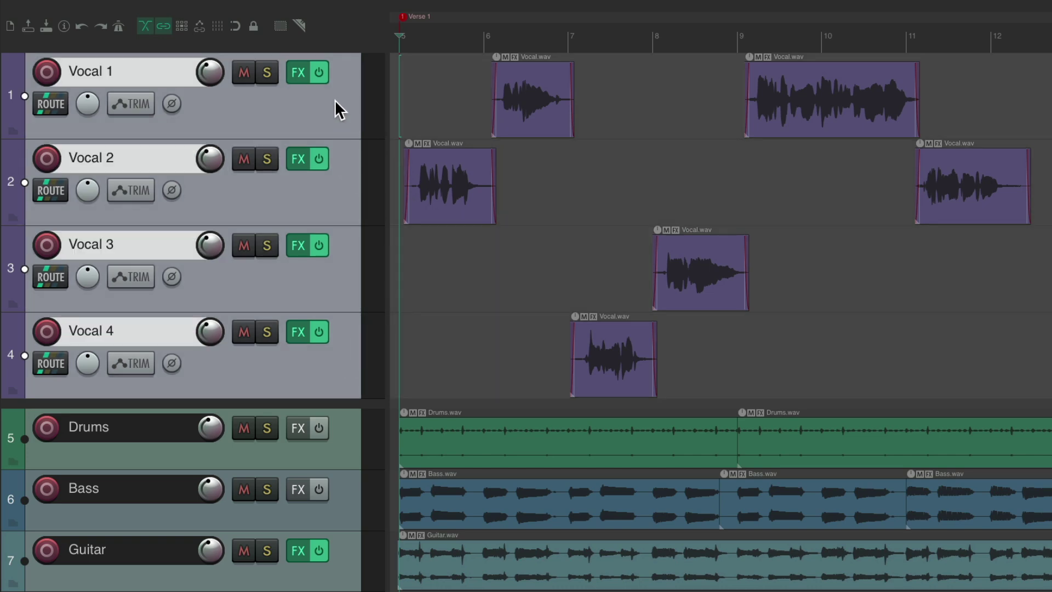
right_click(337, 126)
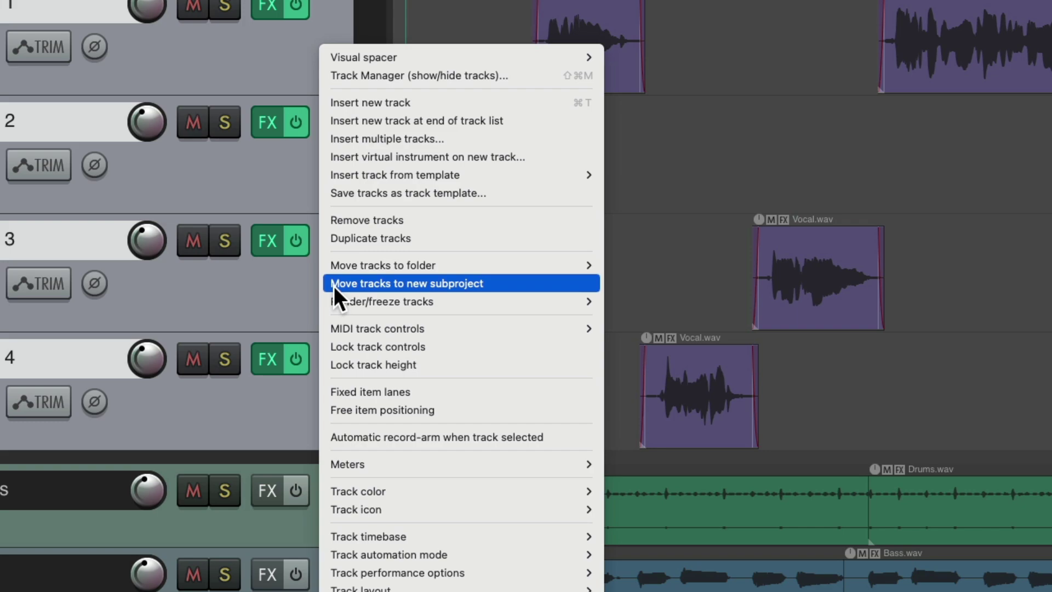
Move the four vocals into a new subproject and audition the Vocal 1 - subproject track.
click(333, 284)
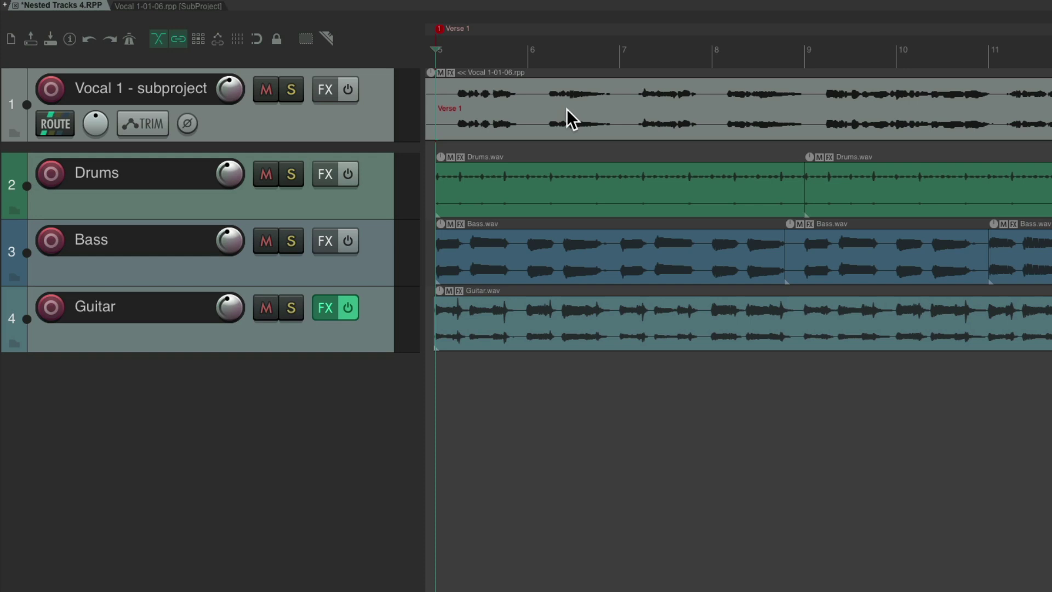
key(space)
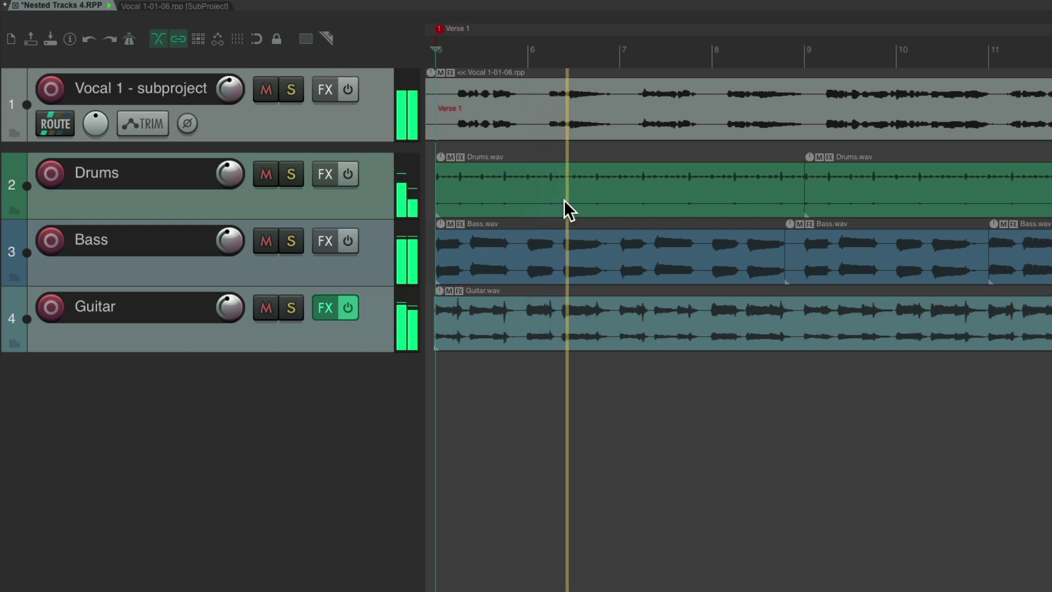
key(space)
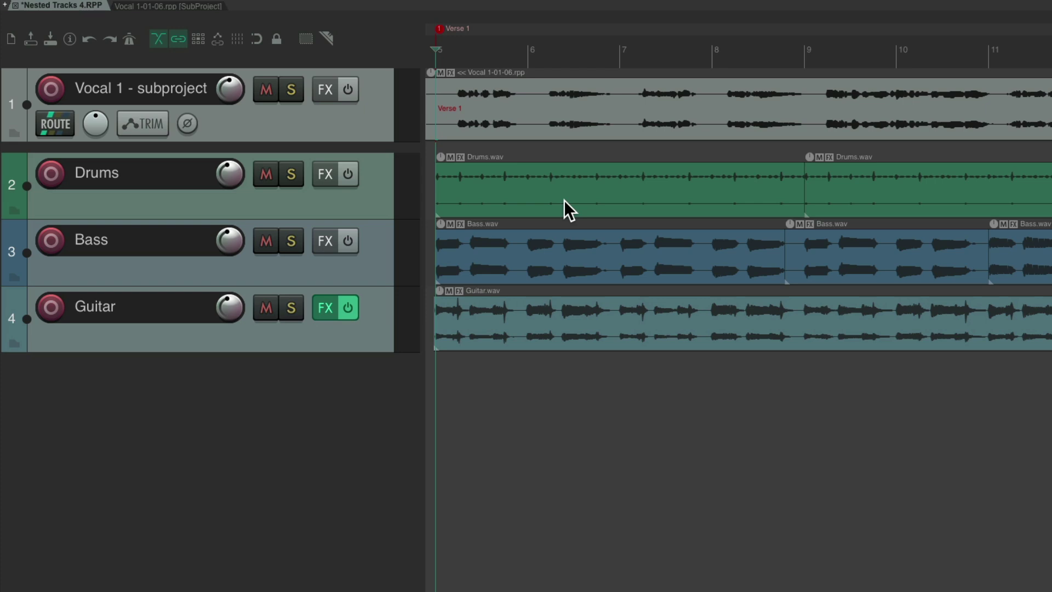
Reopen the Vocal 1-01-06.rpp subproject, save to re-render its proxy, and return to Nested Tracks 4.
click(199, 8)
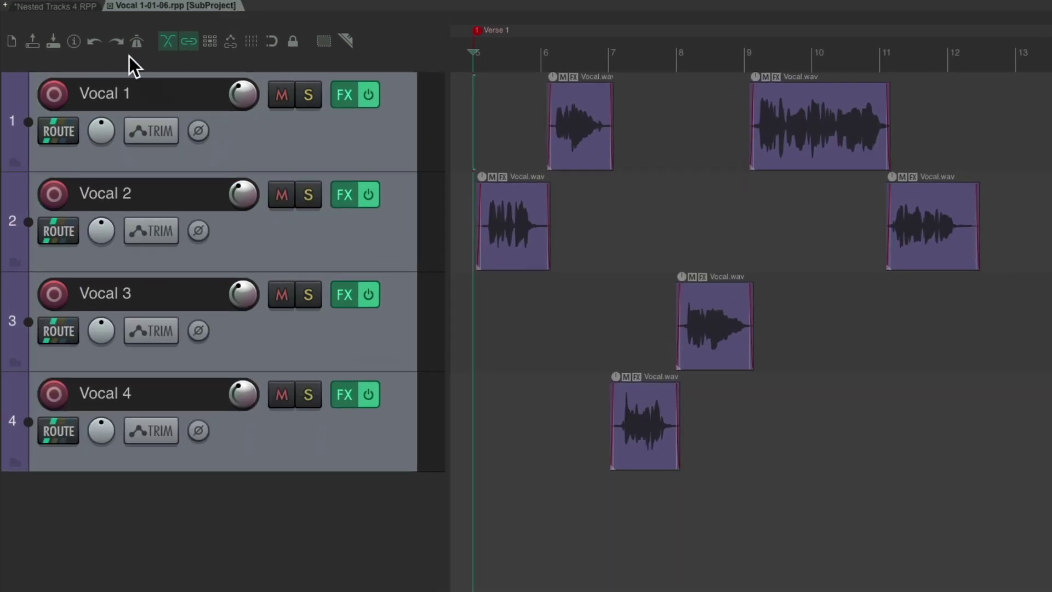
click(82, 8)
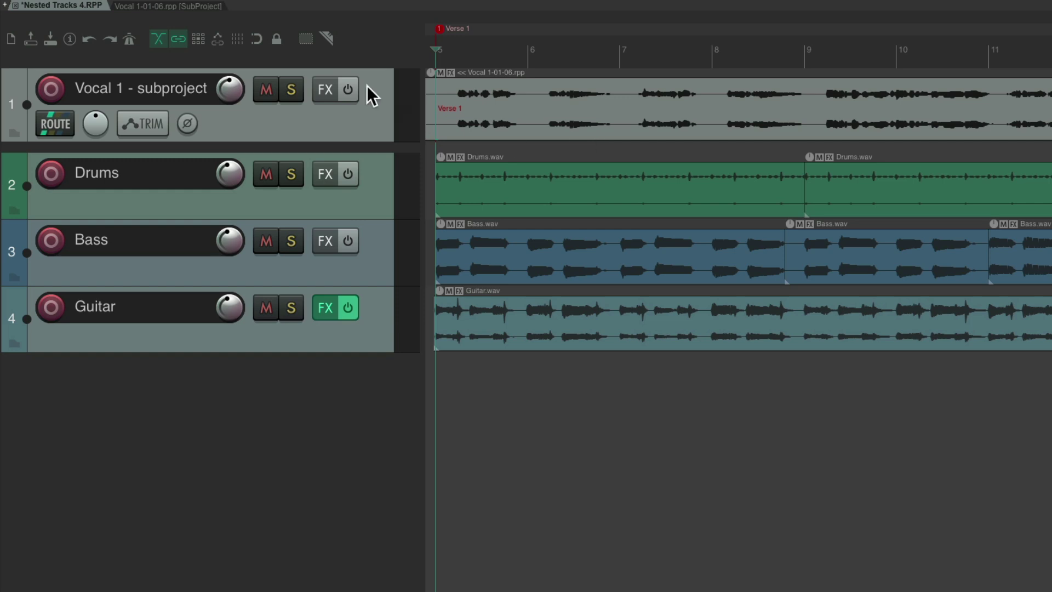
click(200, 6)
click(104, 6)
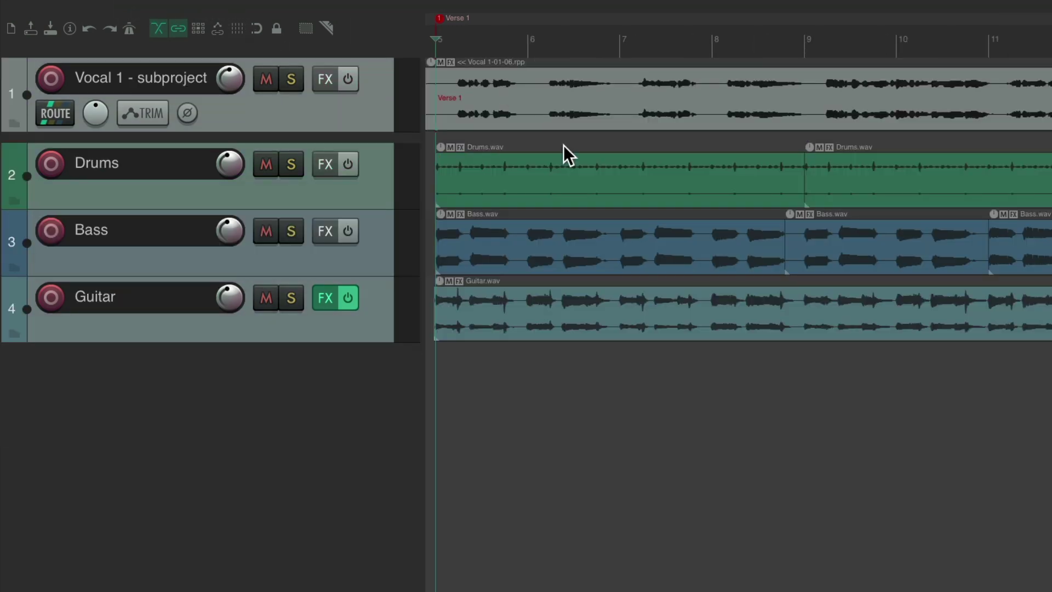
double_click(524, 83)
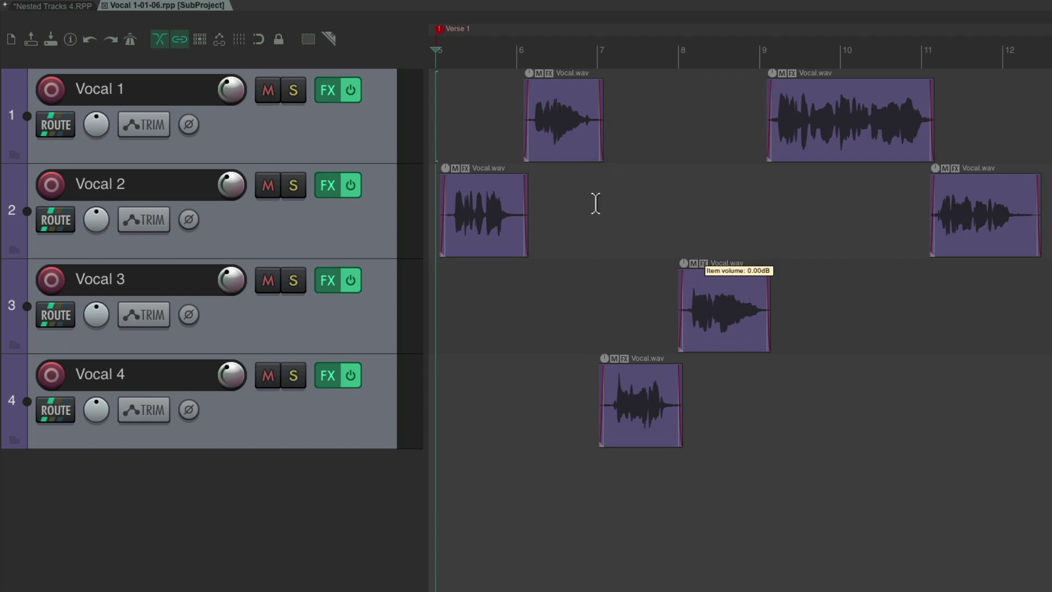
key(super+s)
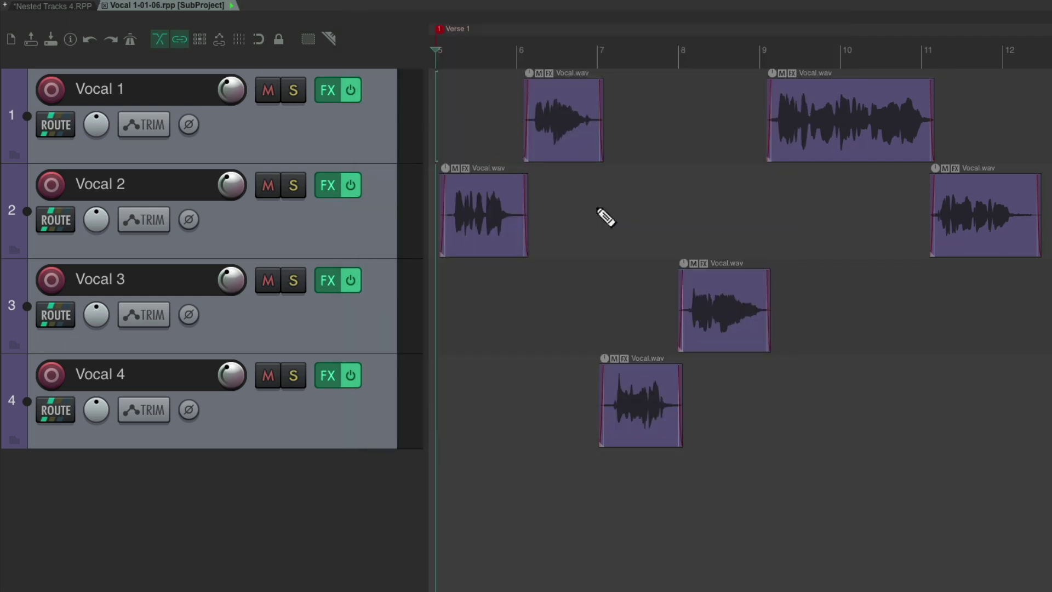
click(76, 5)
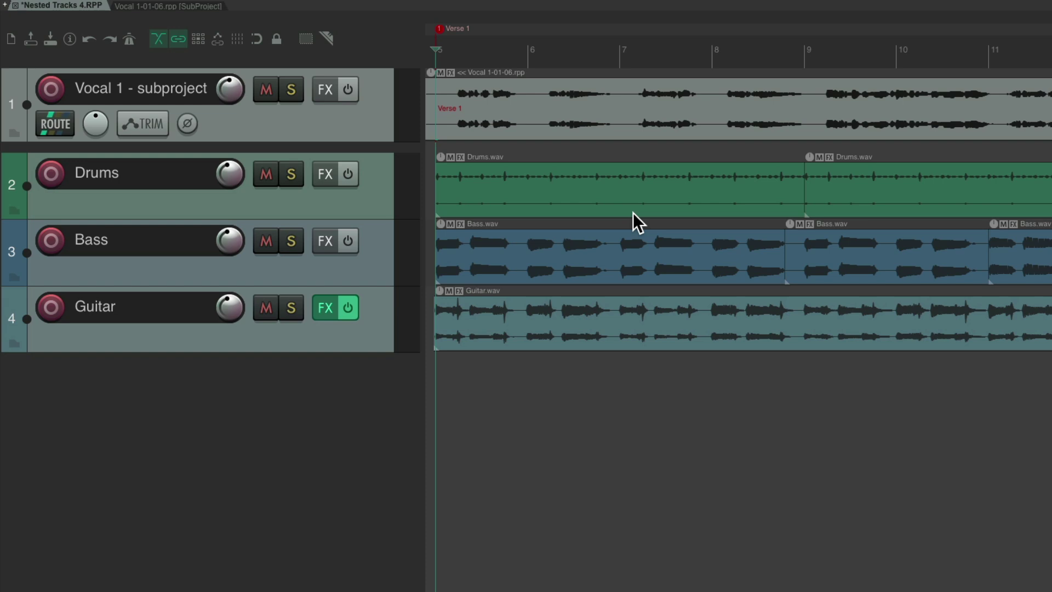
Play back the four vocal tracks inside the subproject tab, then stop.
click(199, 5)
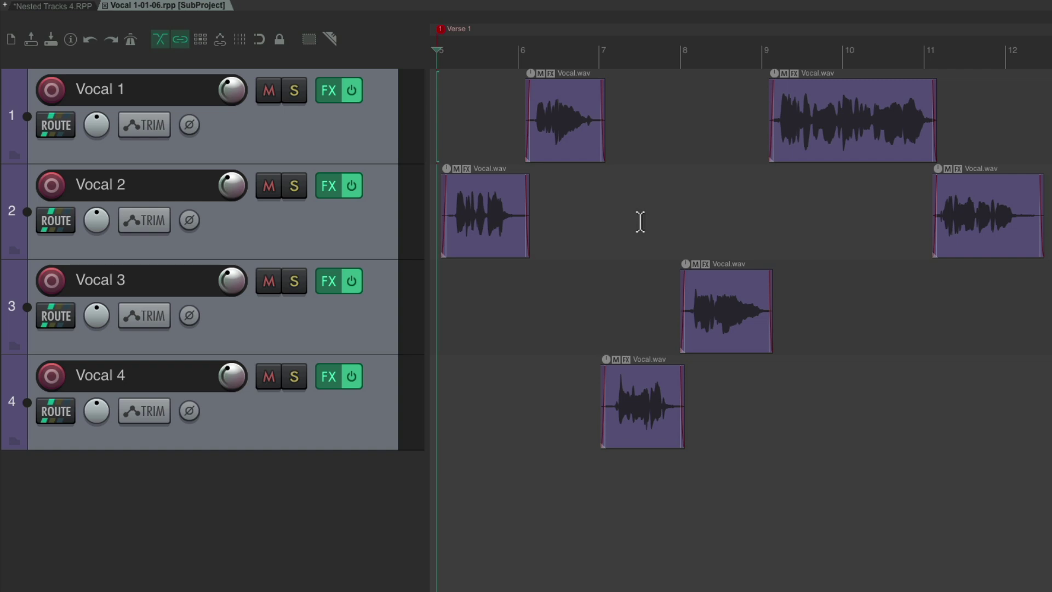
key(space)
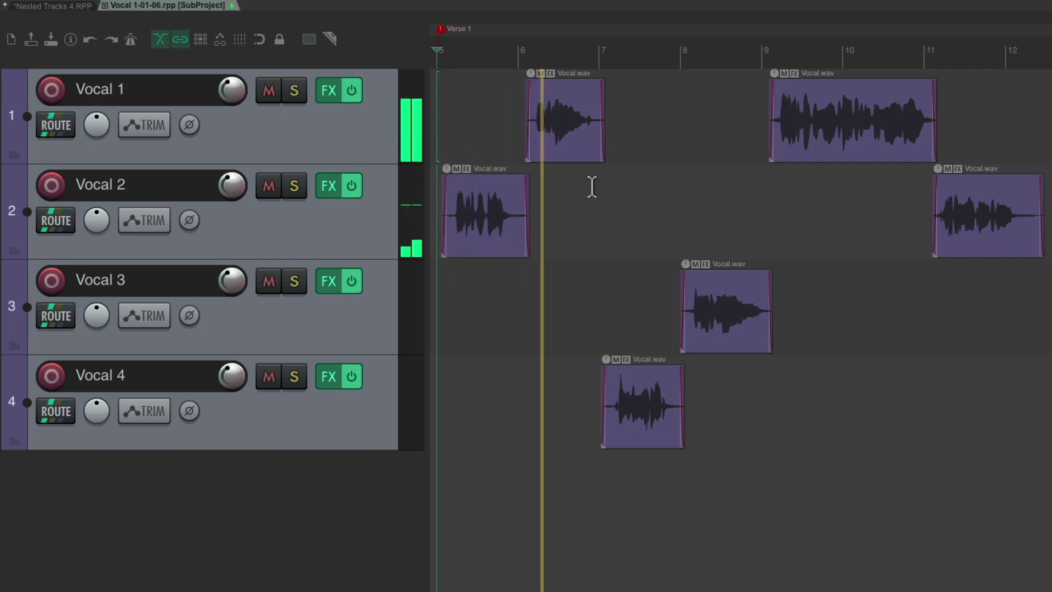
key(space)
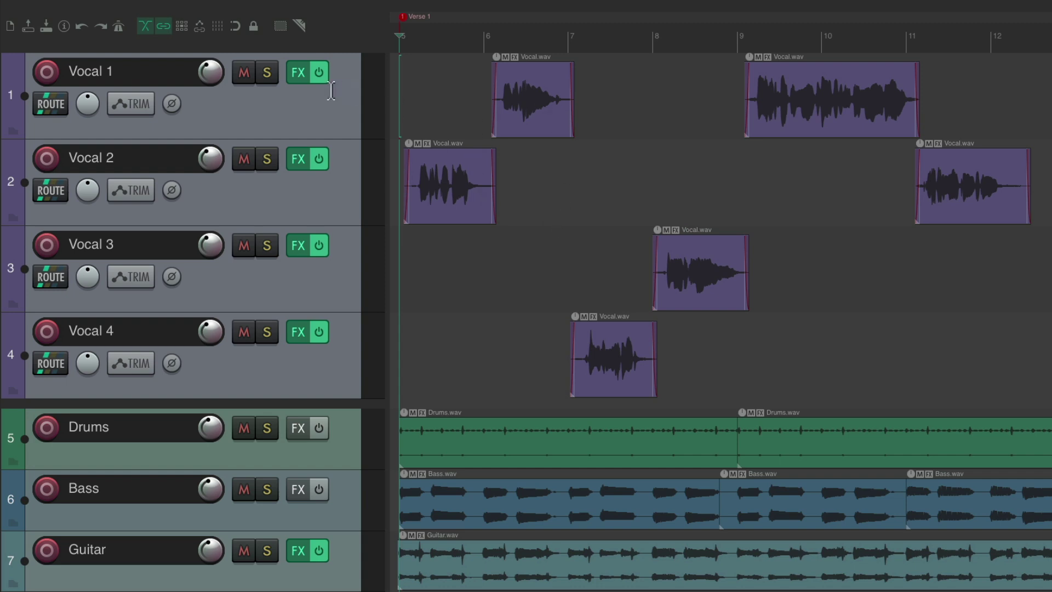
Select Vocal 1–4 and move them into a new folder track.
click(317, 118)
shift+click(322, 374)
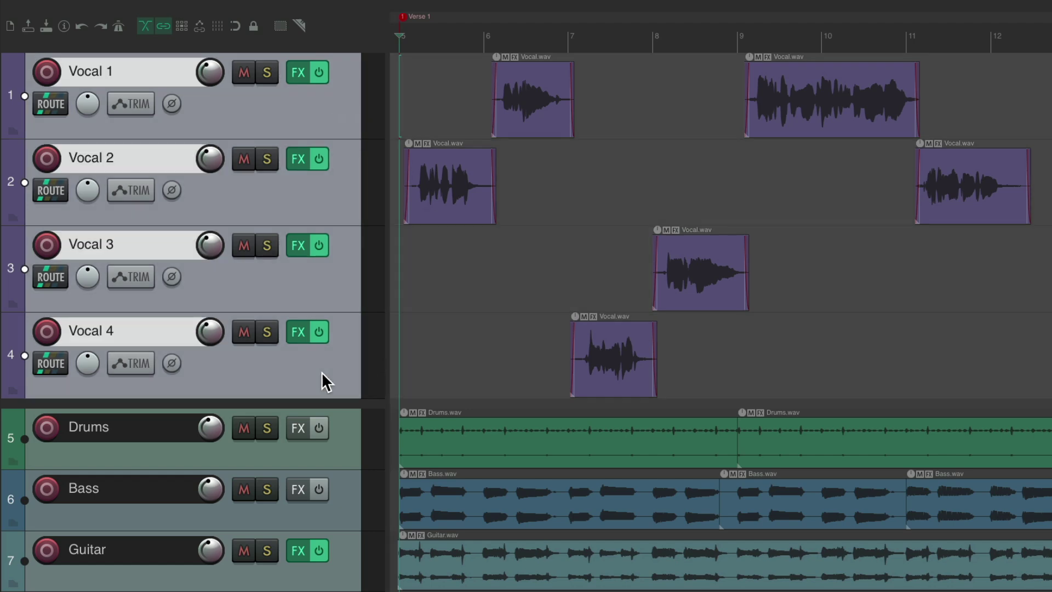
right_click(322, 125)
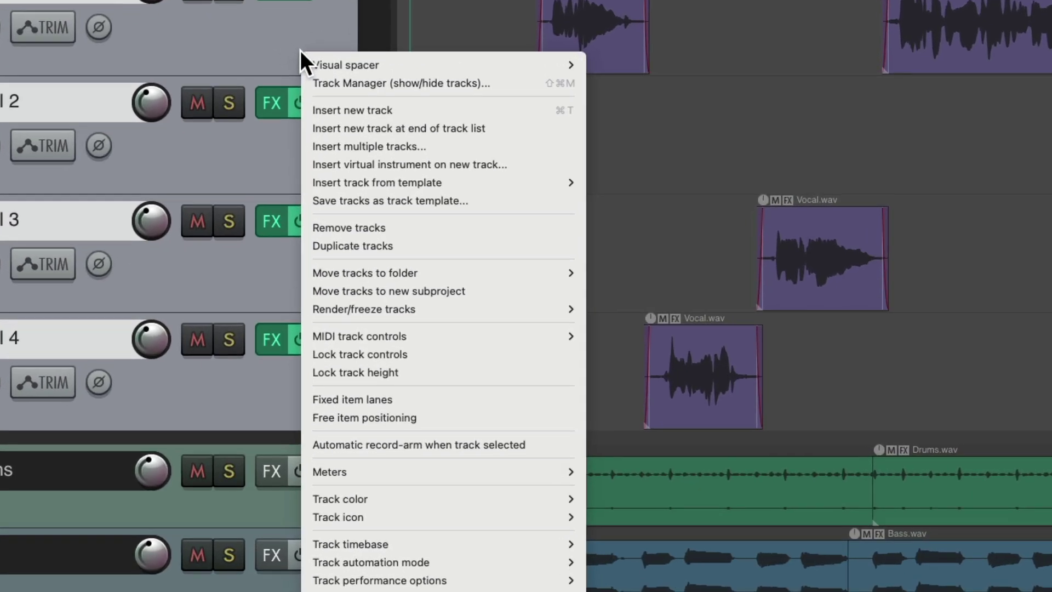
mouse_move(317, 276)
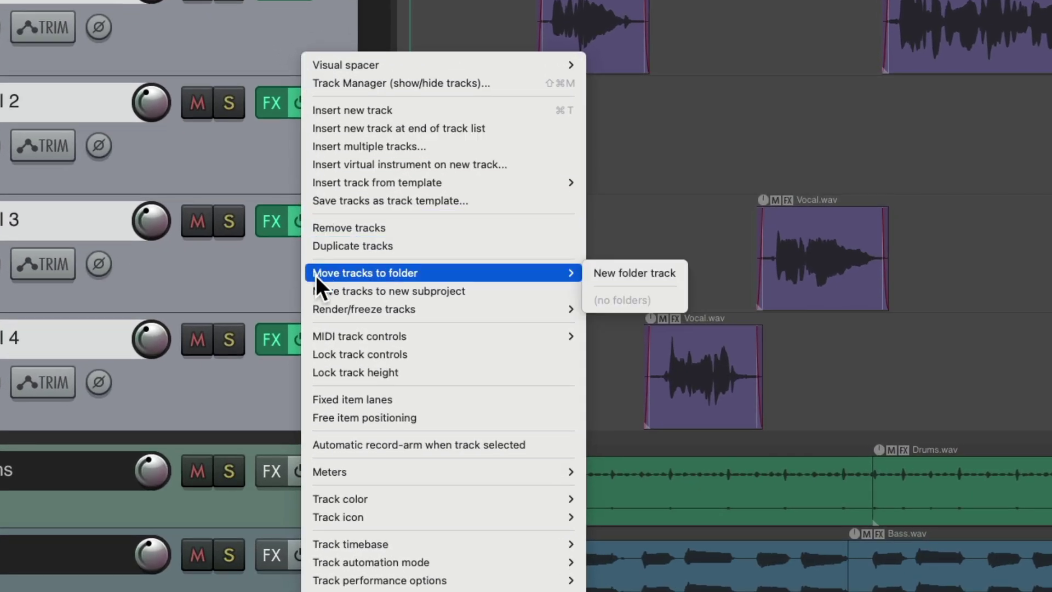
click(593, 274)
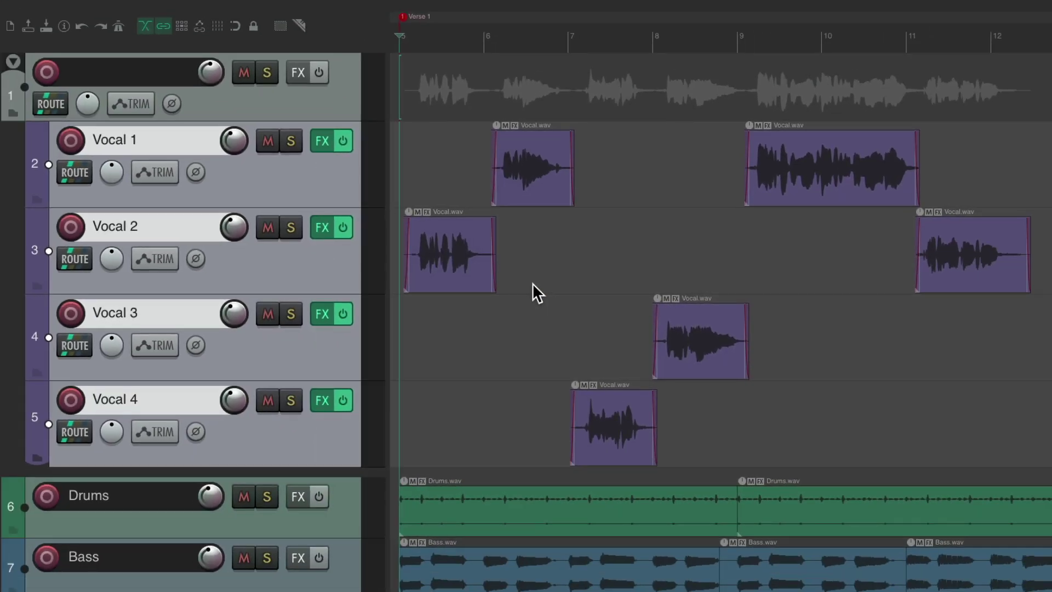
Rename the folder track to 'All Vocals' and play the project back.
double_click(148, 78)
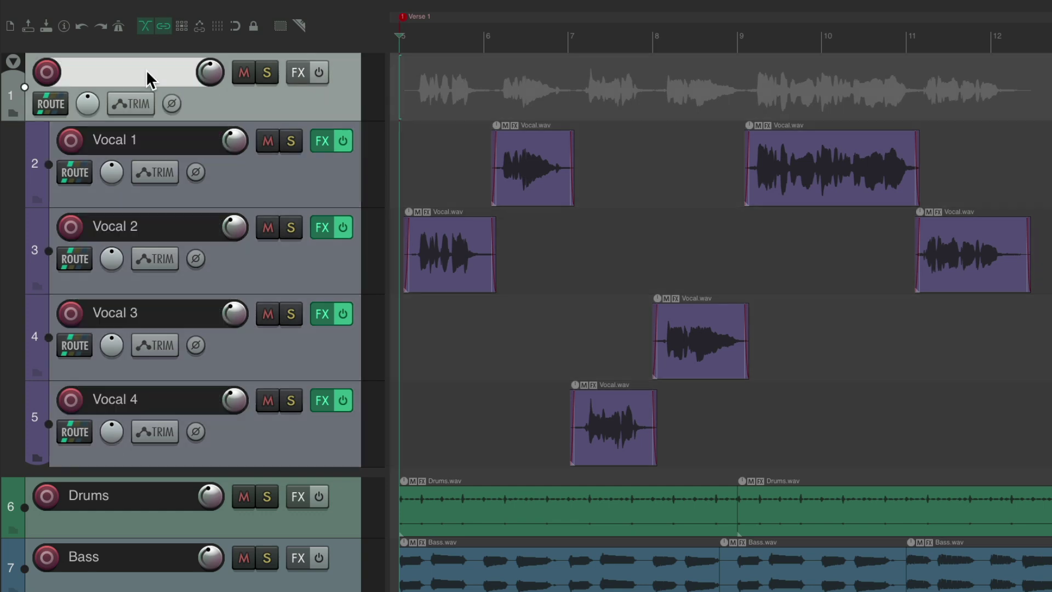
text(All Vocals)
key(Return)
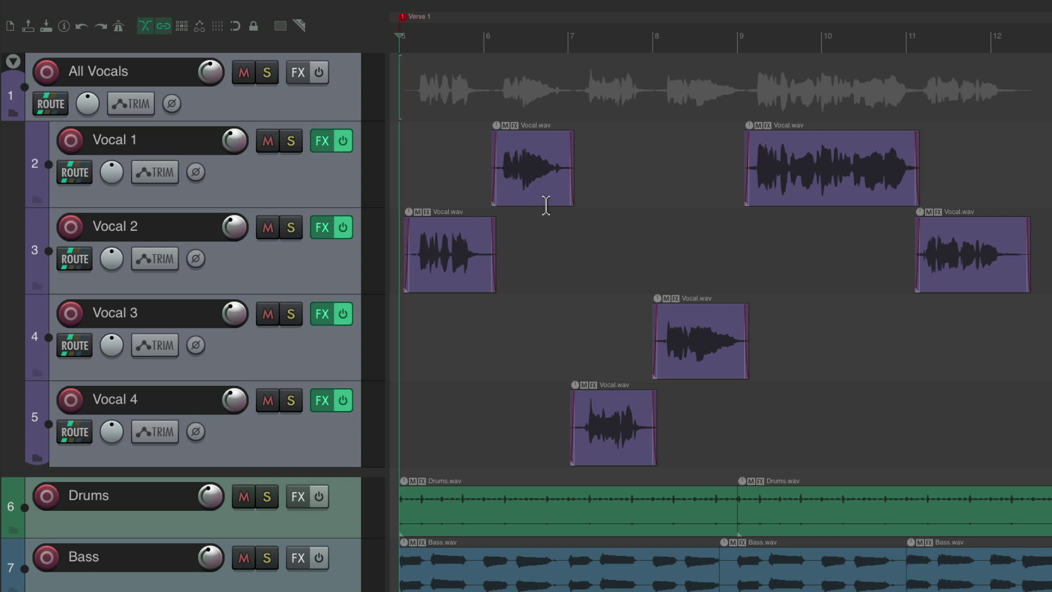
key(space)
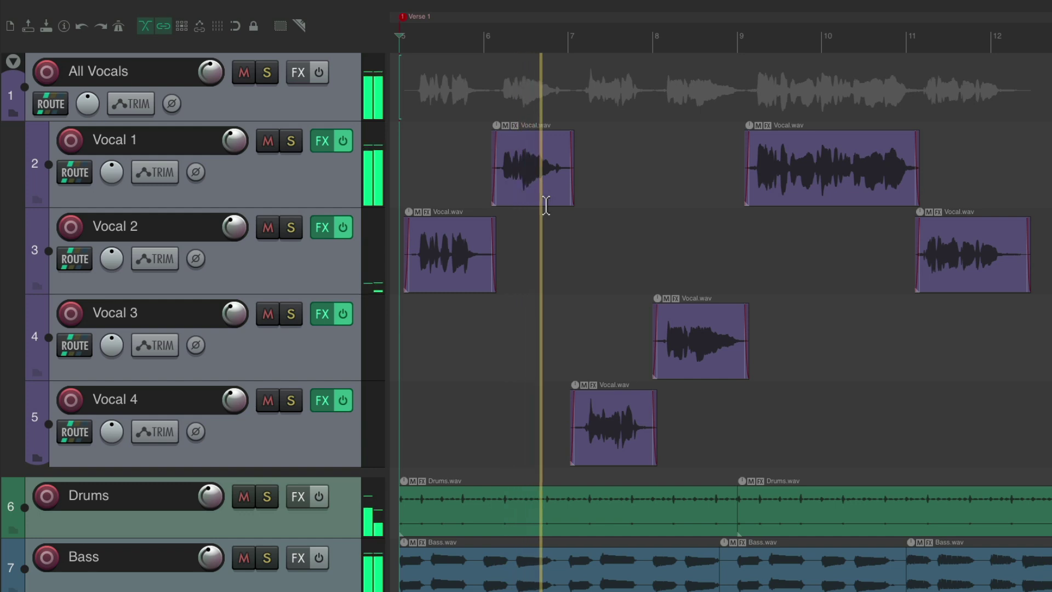
key(space)
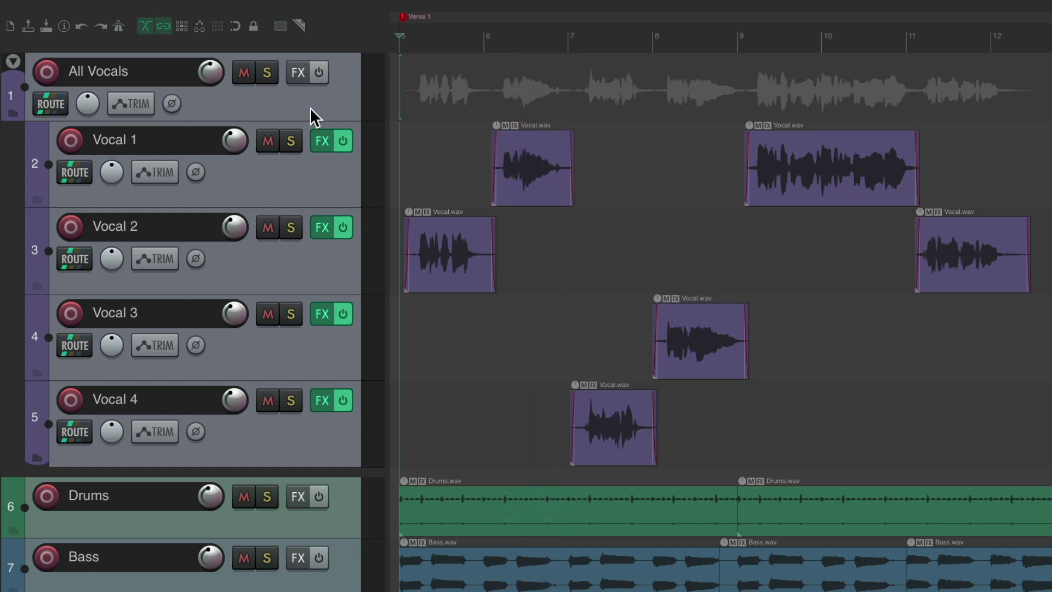
Render the All Vocals folder to a stereo stem track, muting the originals.
click(343, 100)
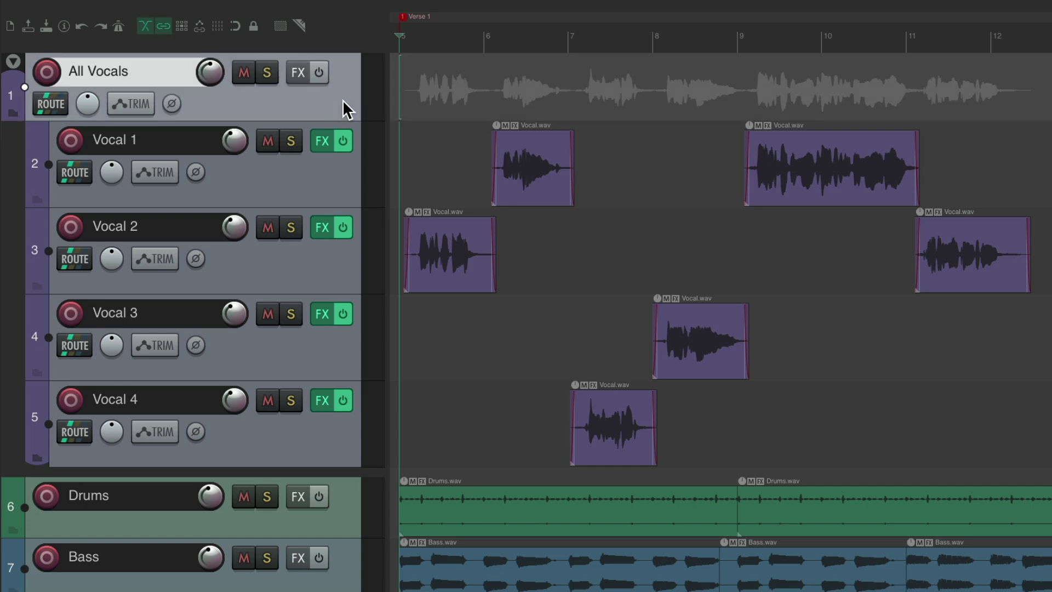
right_click(343, 100)
mouse_move(323, 280)
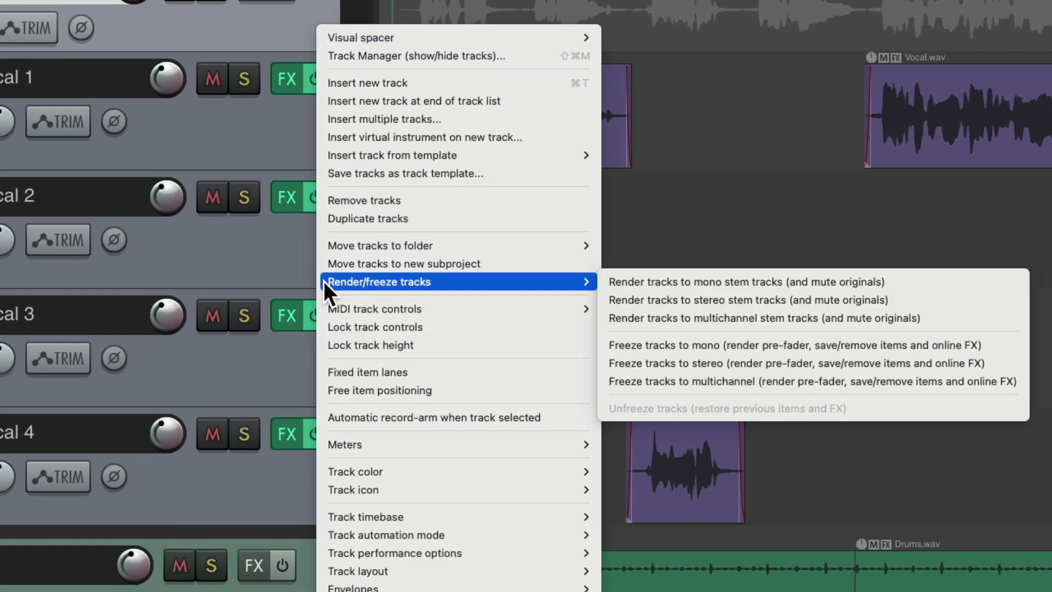
click(608, 299)
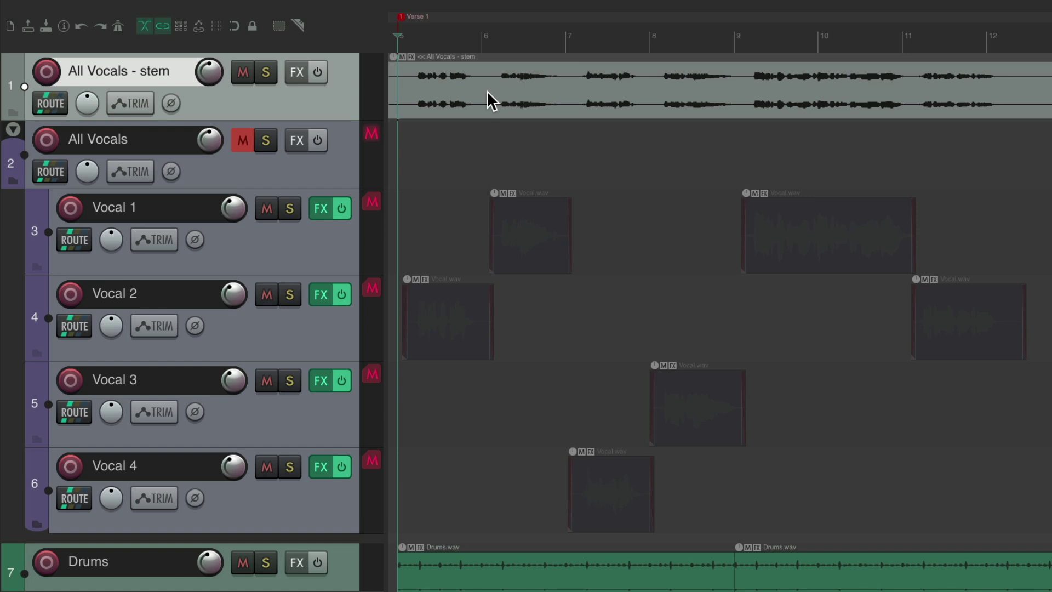
key(space)
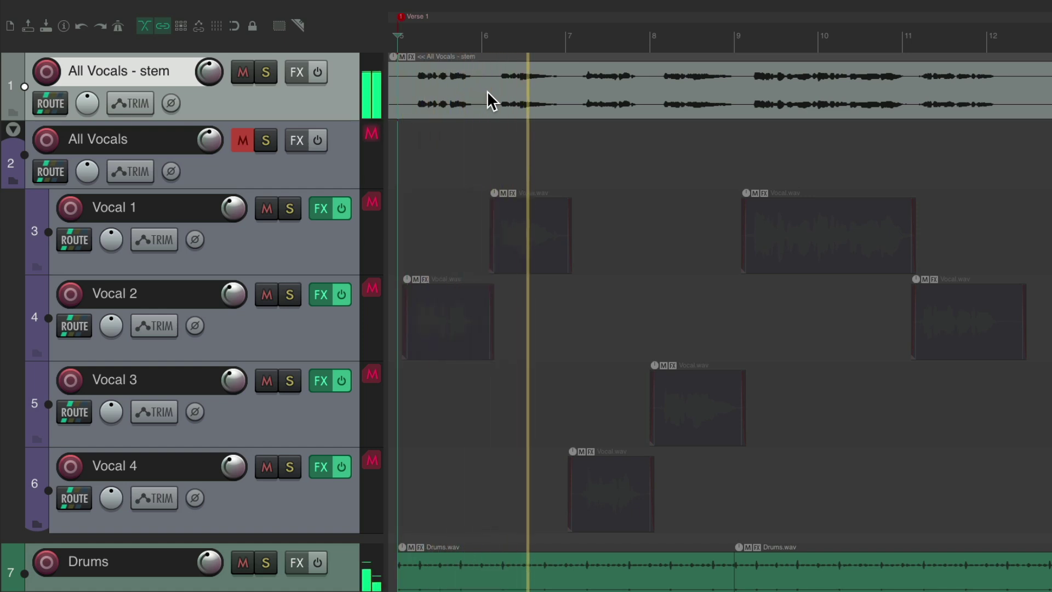
key(space)
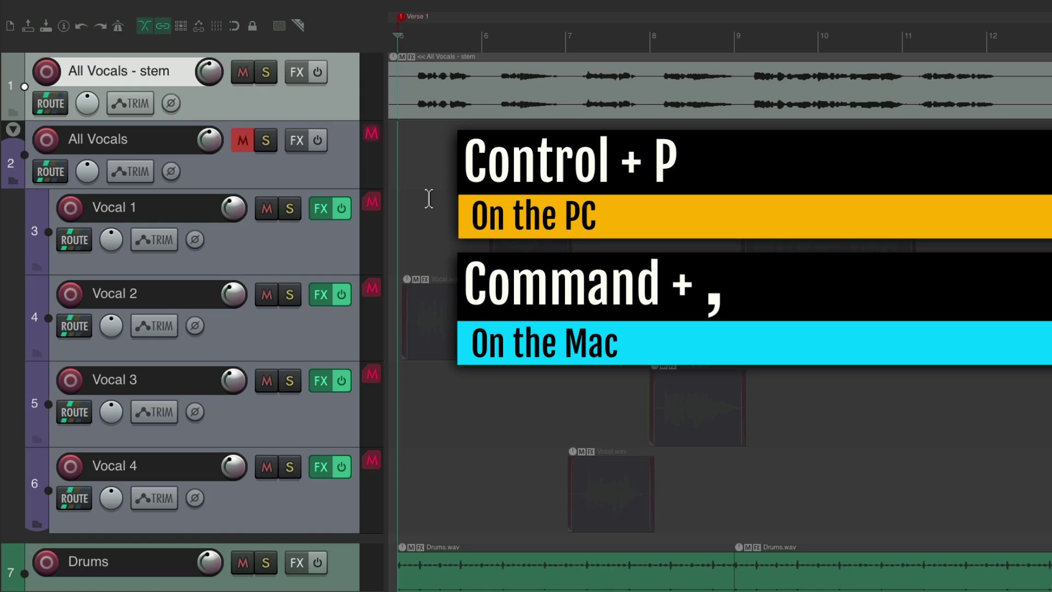
key(super+comma)
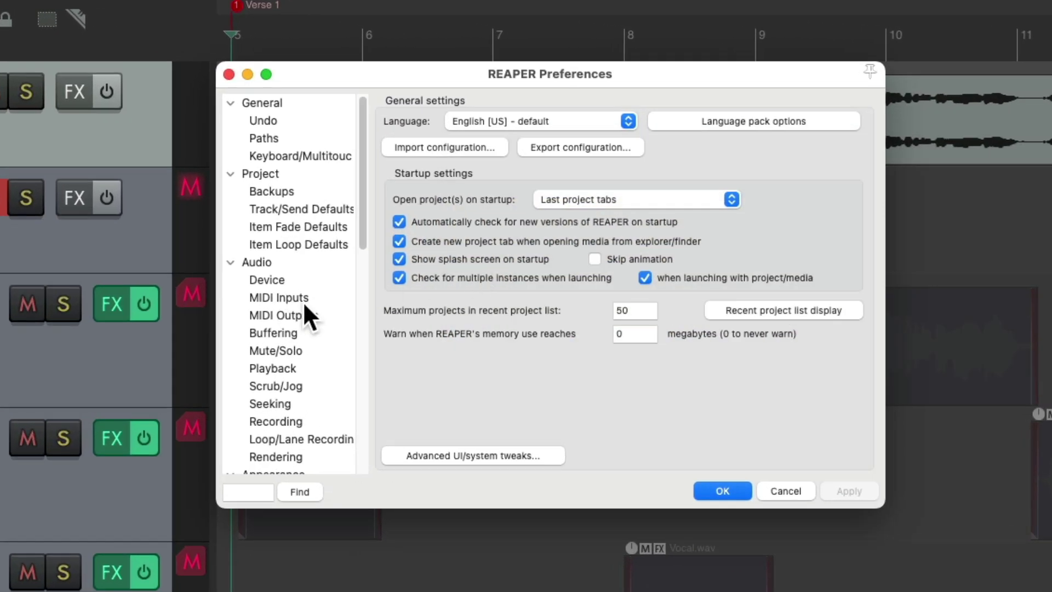
scroll(305, 301, down, 3)
click(308, 269)
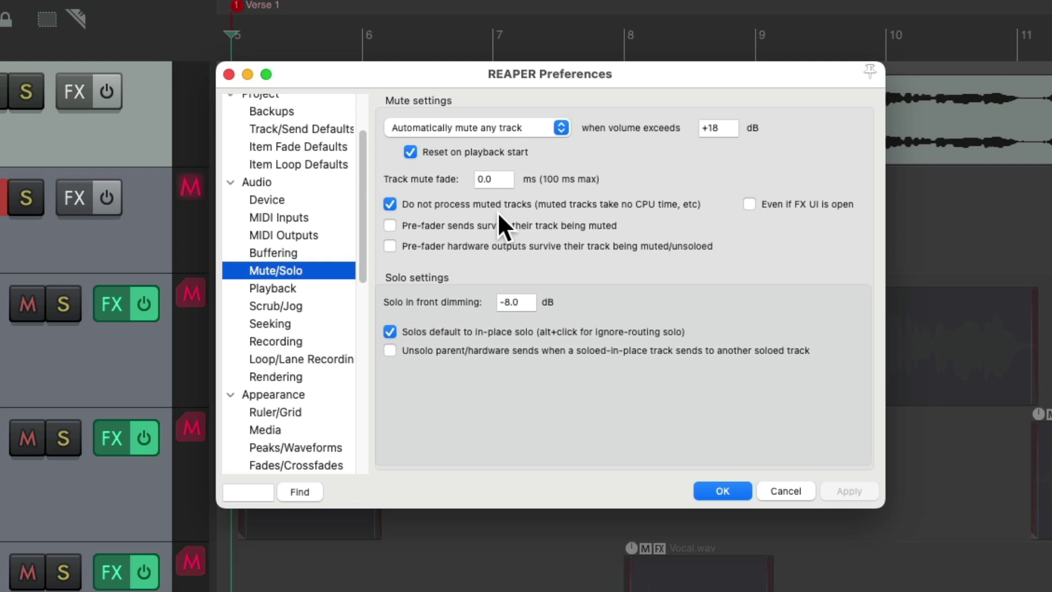
key(Return)
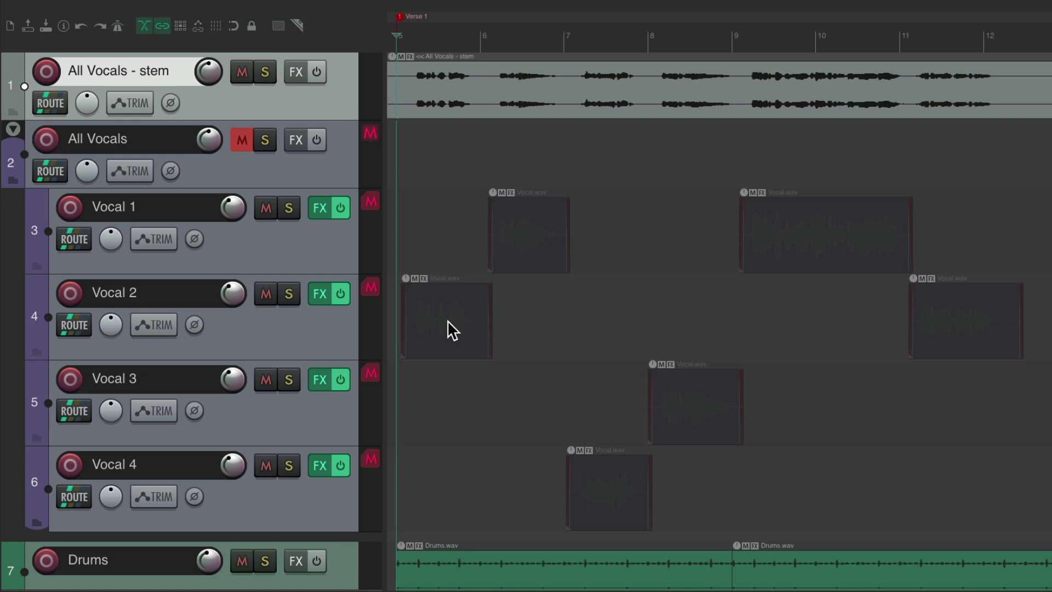
Audition, then move the stem item onto the All Vocals folder and delete the empty stem track.
key(space)
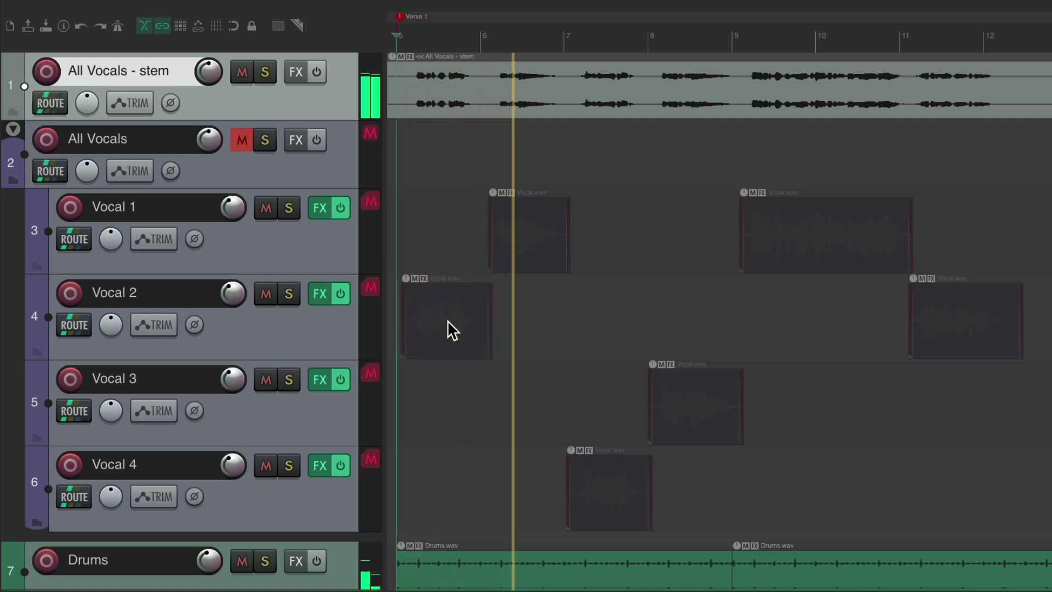
key(space)
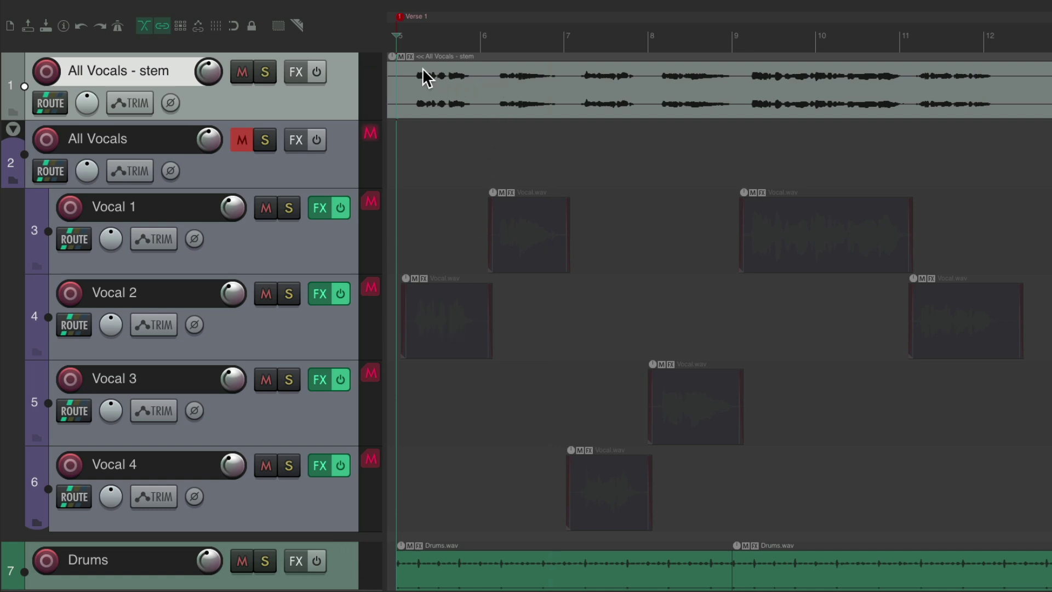
drag(423, 69, 422, 129)
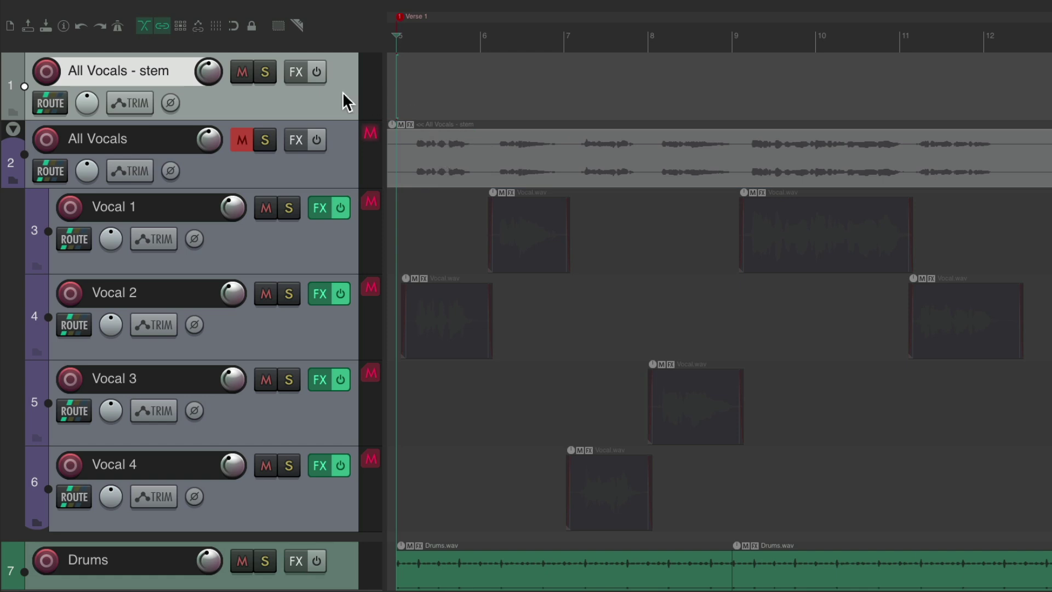
key(Delete)
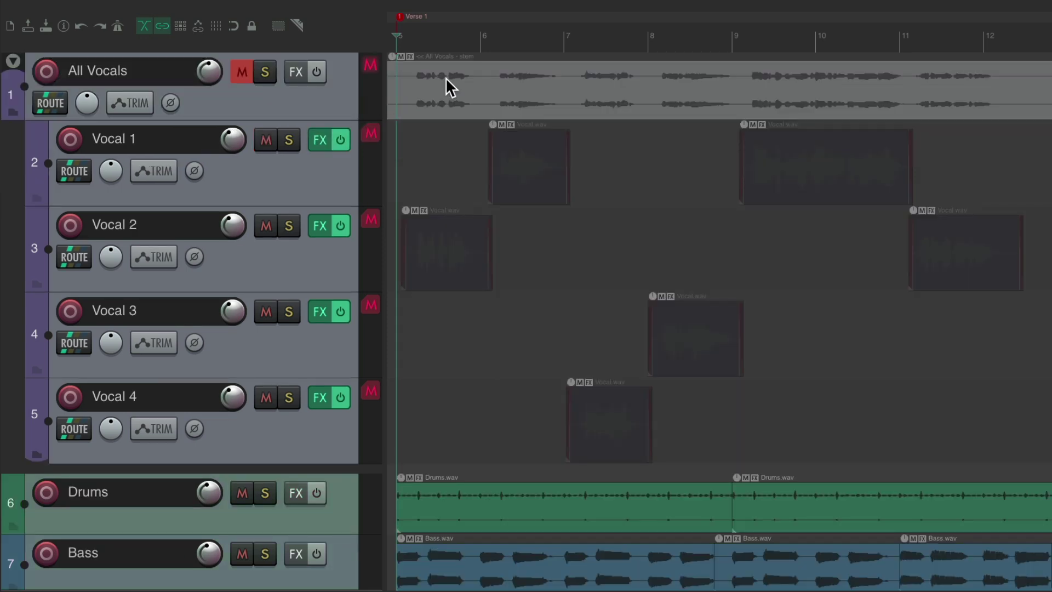
Unmute the All Vocals folder, mute Vocal 1–4, and play back the result.
click(241, 77)
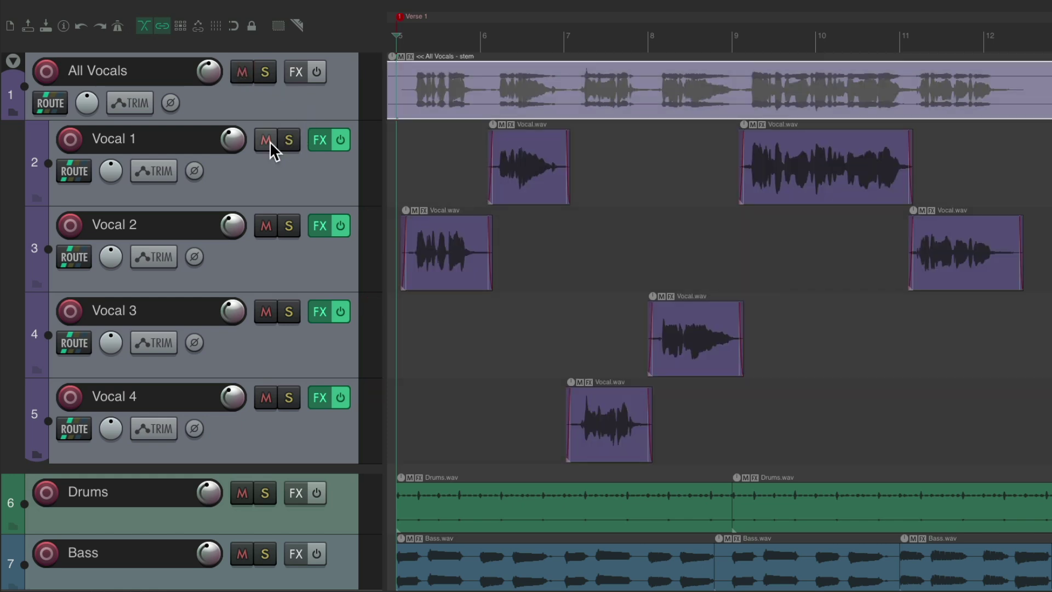
drag(270, 141, 271, 407)
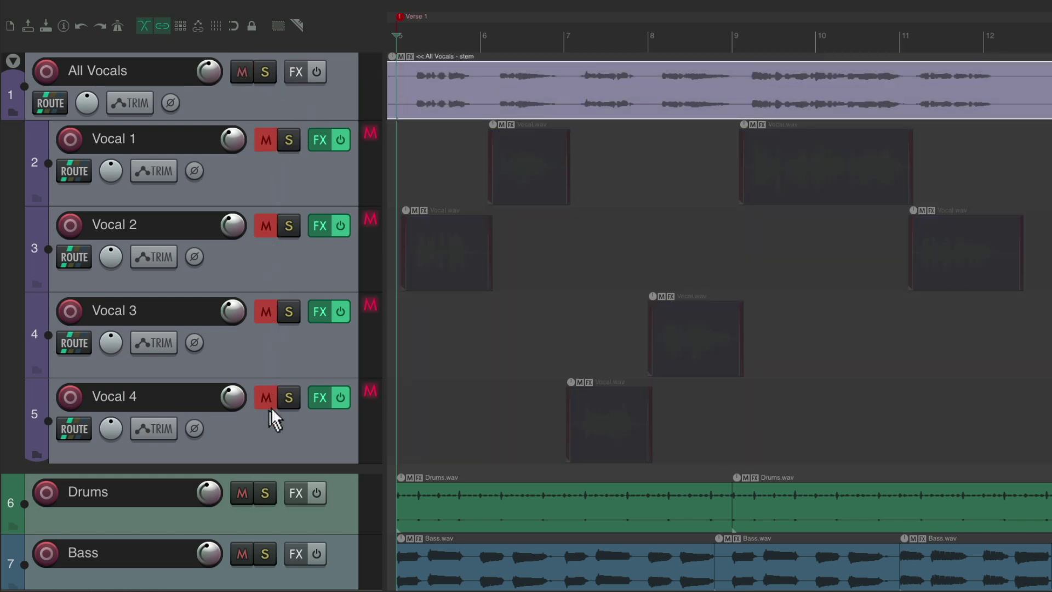
click(473, 188)
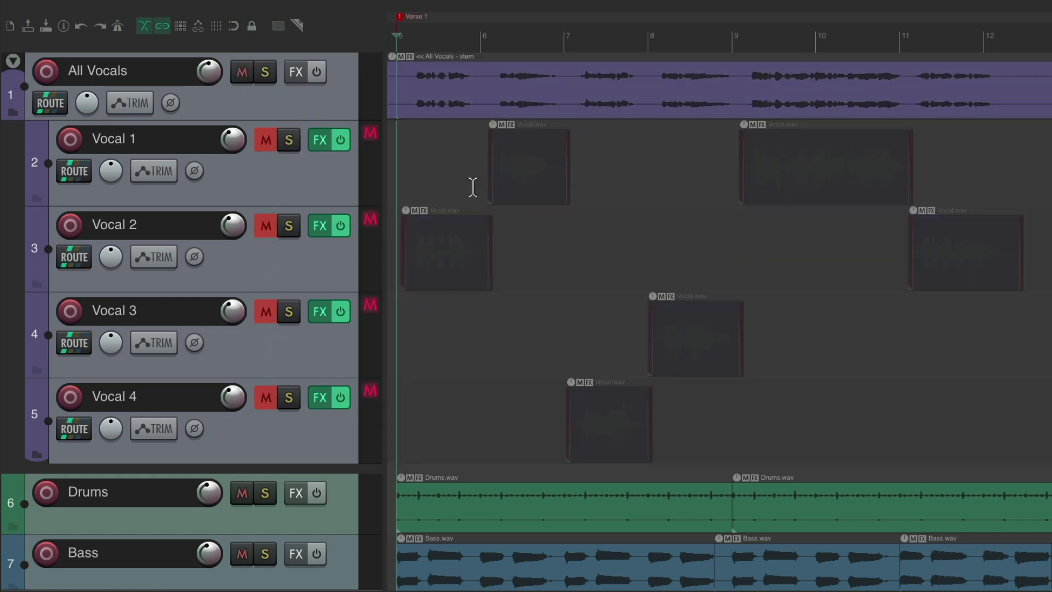
key(space)
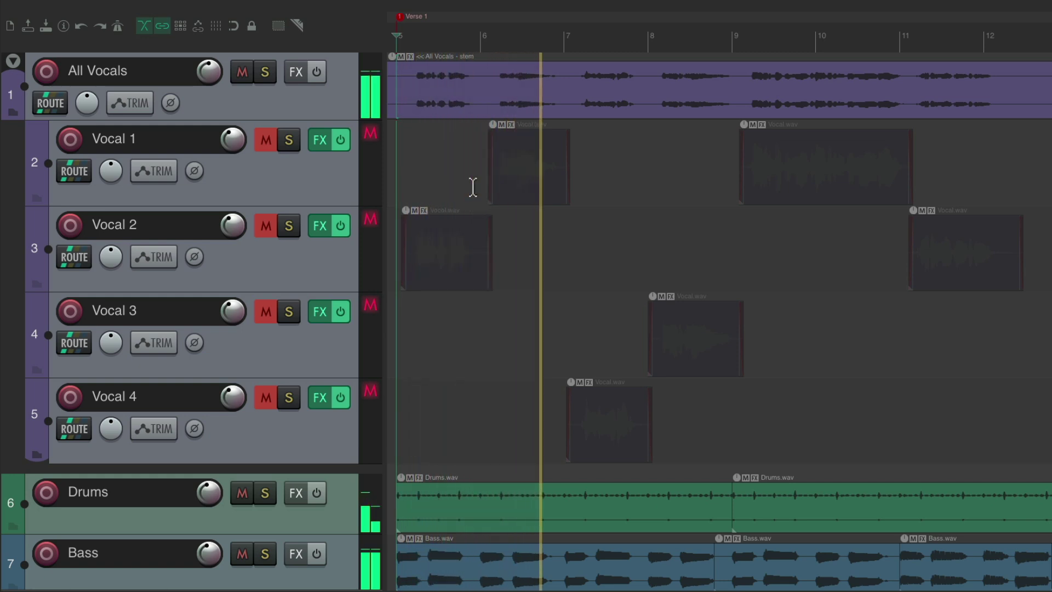
key(space)
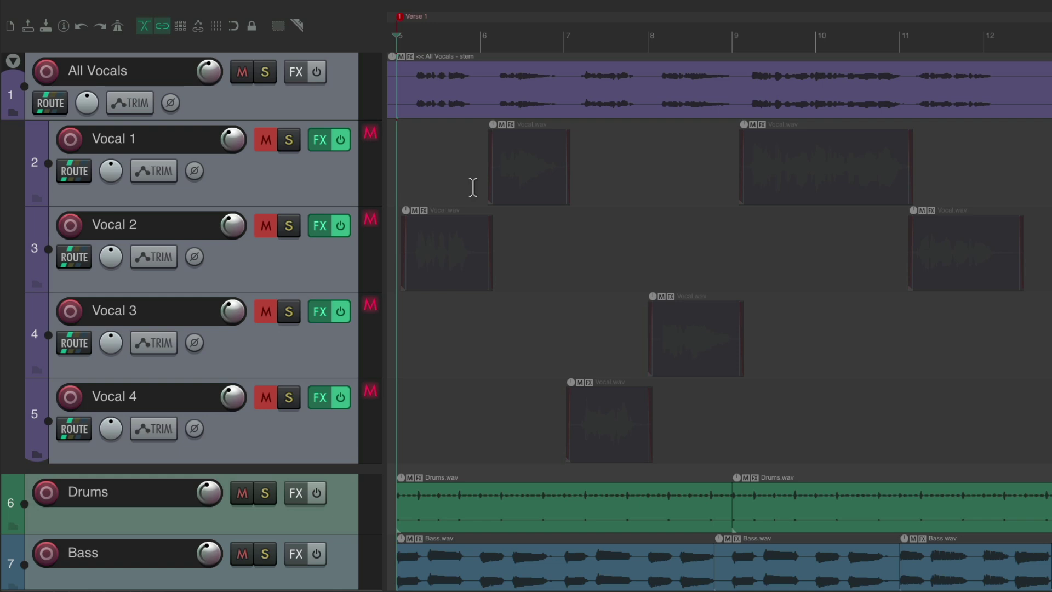
Open the Performance Meter and toggle Vocal 1–4 mutes off and on to compare FX CPU.
key(ctrl+alt+p)
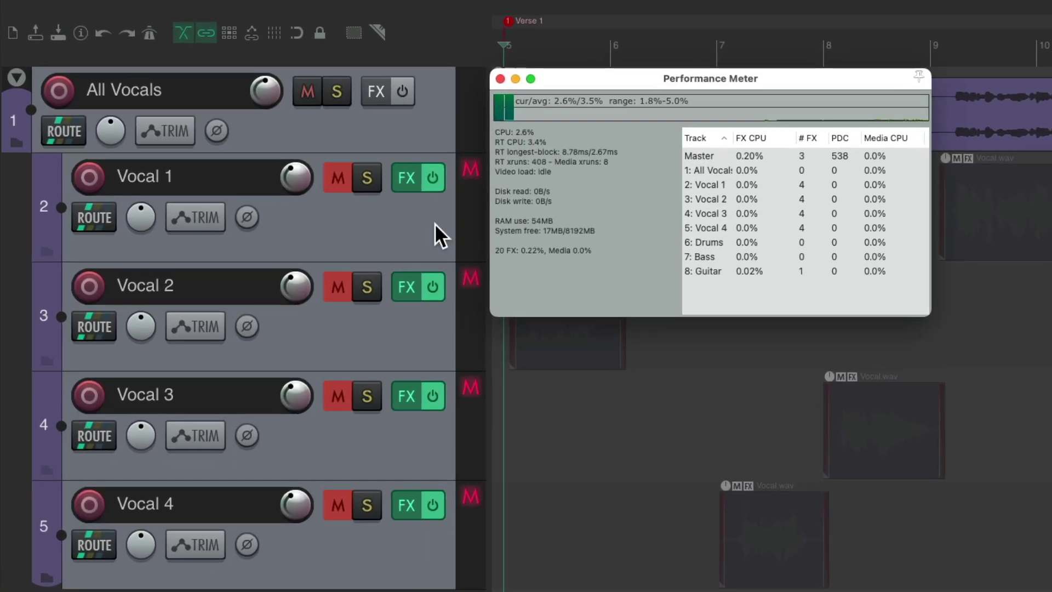
drag(268, 145, 258, 369)
drag(328, 466, 338, 505)
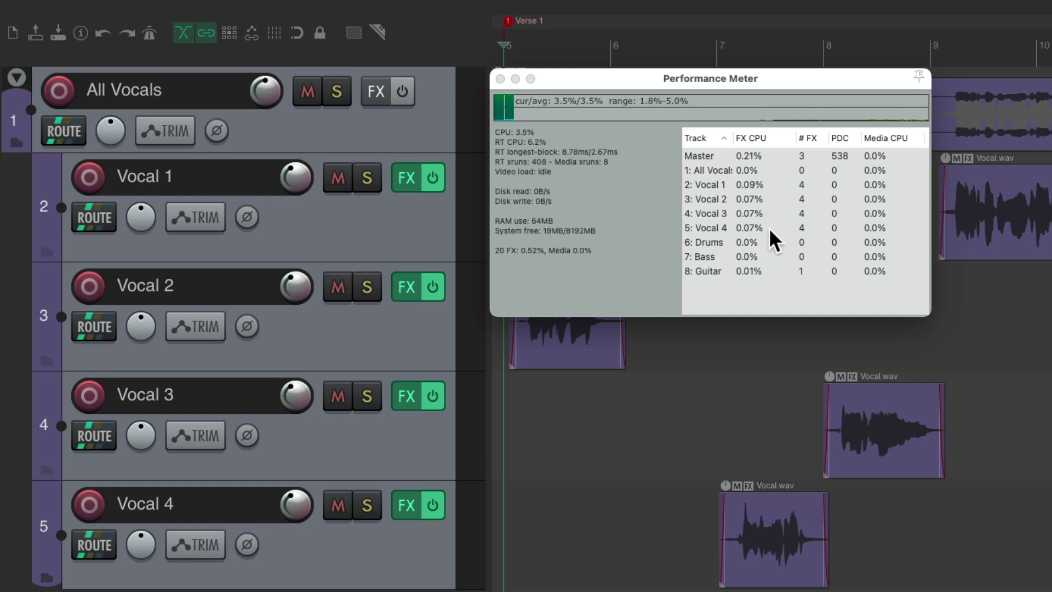
drag(340, 182, 343, 491)
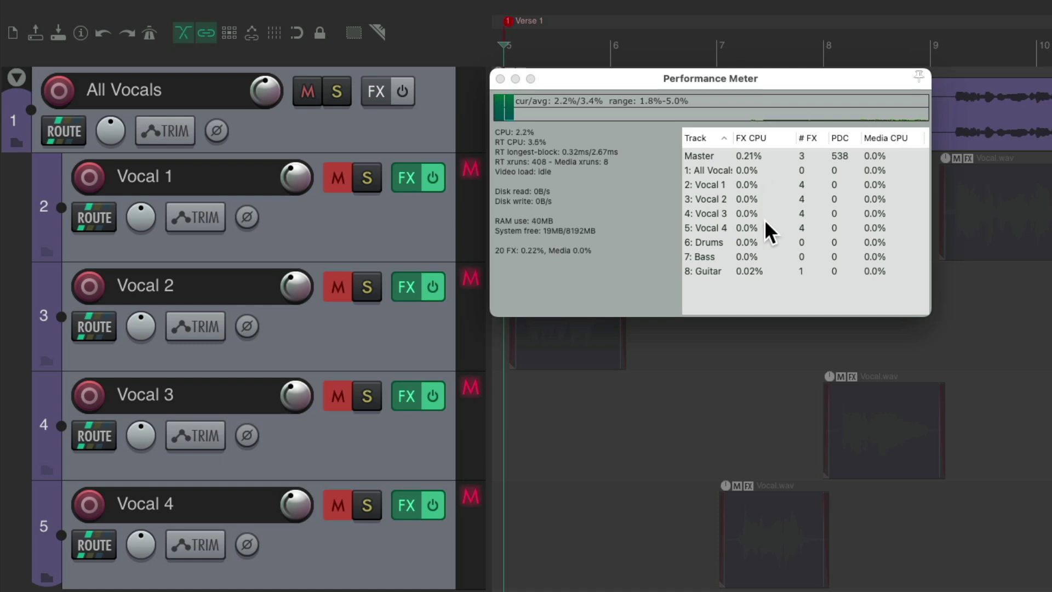
Close the Performance Meter, collapse and re-expand the All Vocals folder, then open Preferences.
key(super+alt+p)
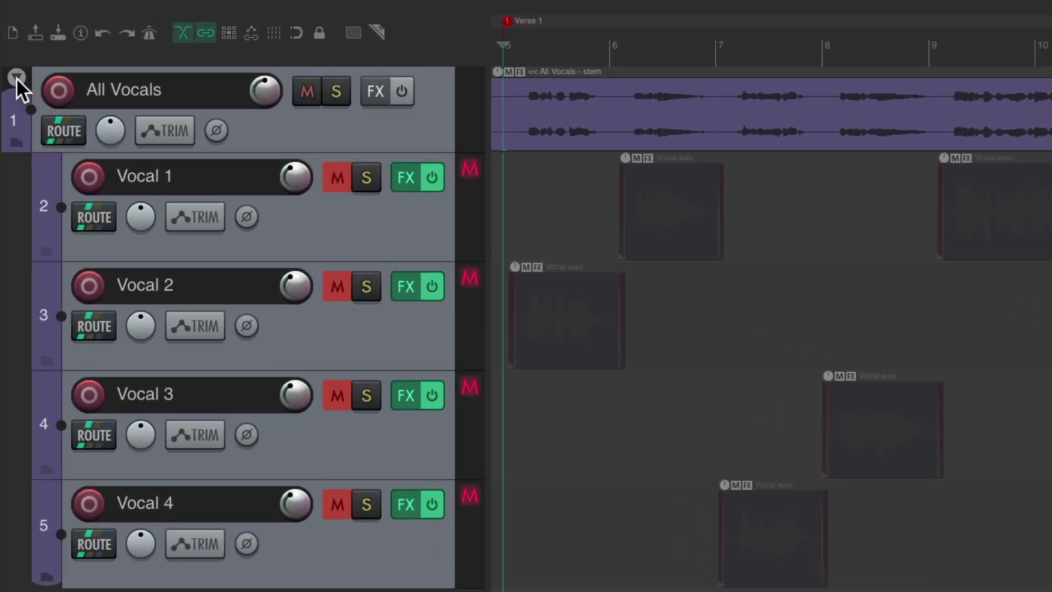
click(15, 77)
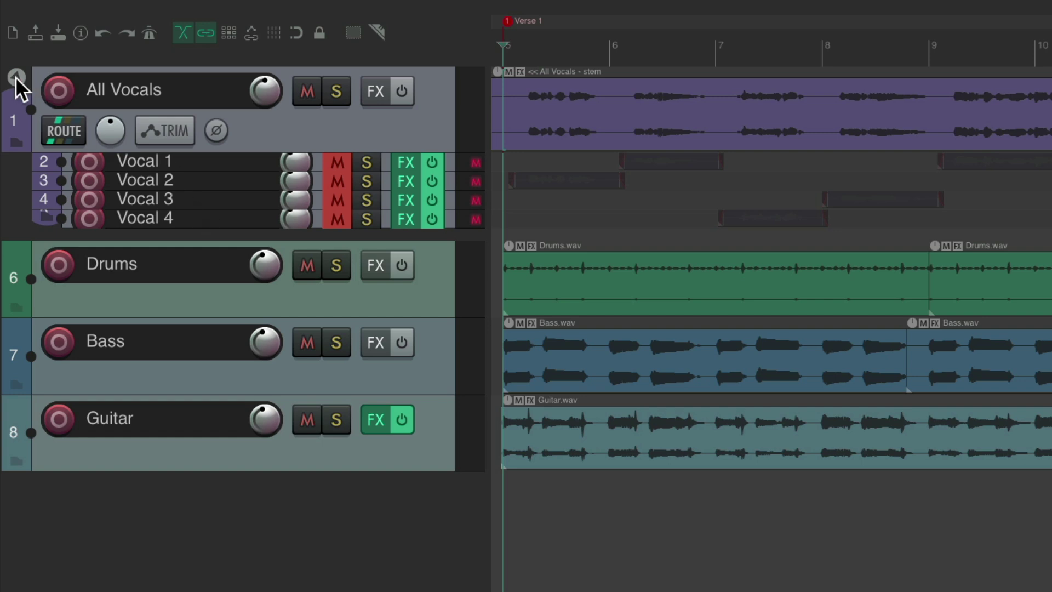
click(15, 76)
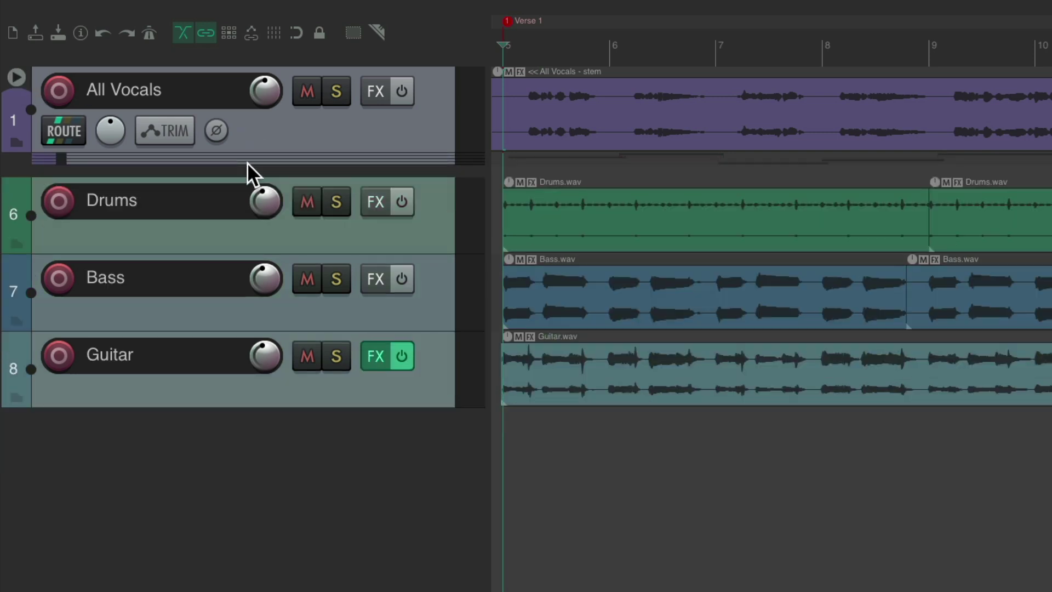
click(15, 77)
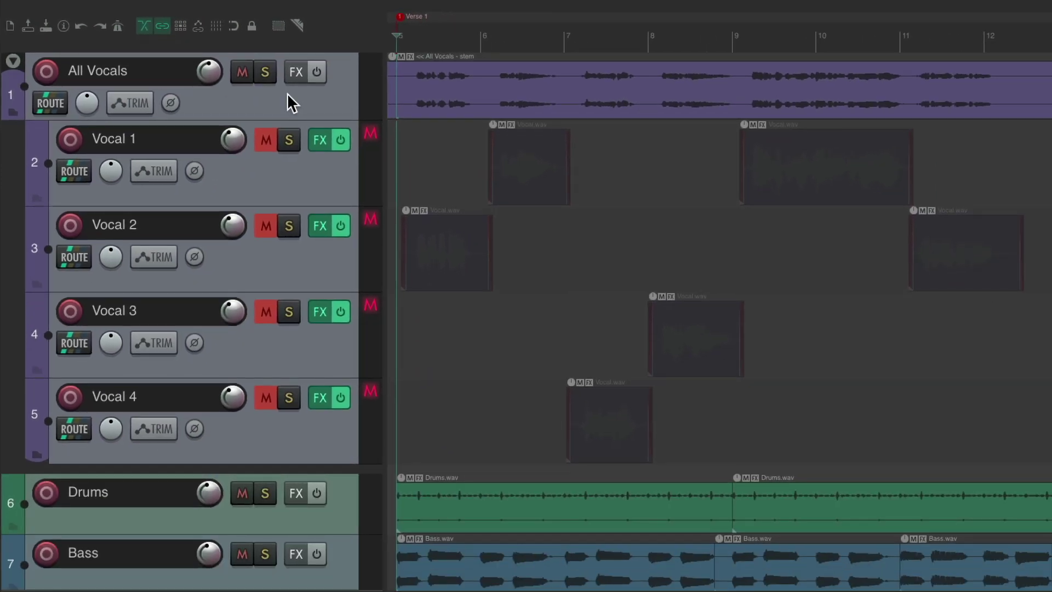
key(super+comma)
In Track Control Panel preferences, set folder collapse to cycle only 'Normal, hidden' track heights.
scroll(443, 185, down, 1)
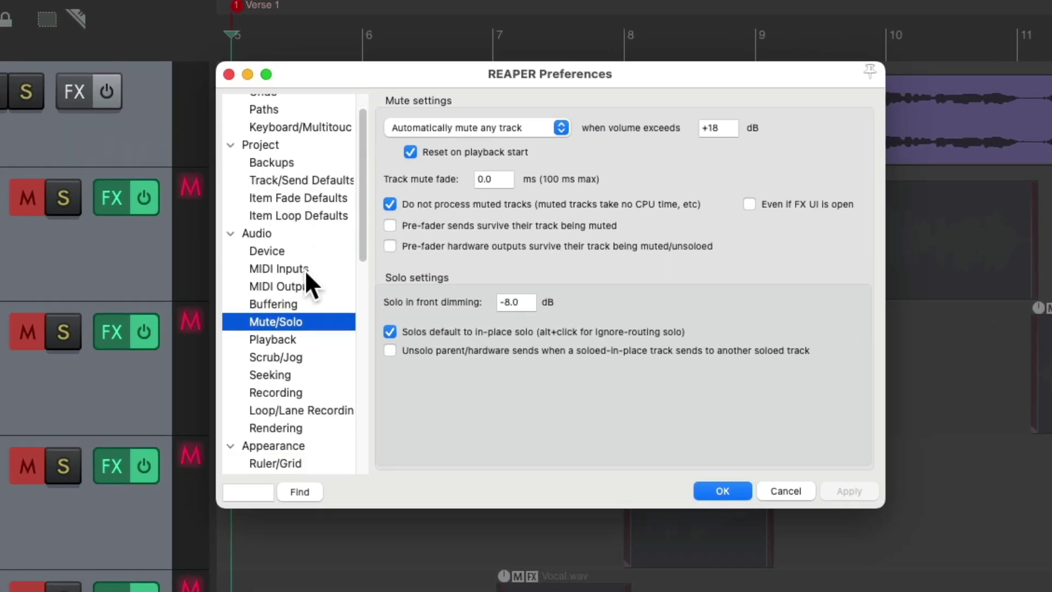
scroll(305, 272, down, 5)
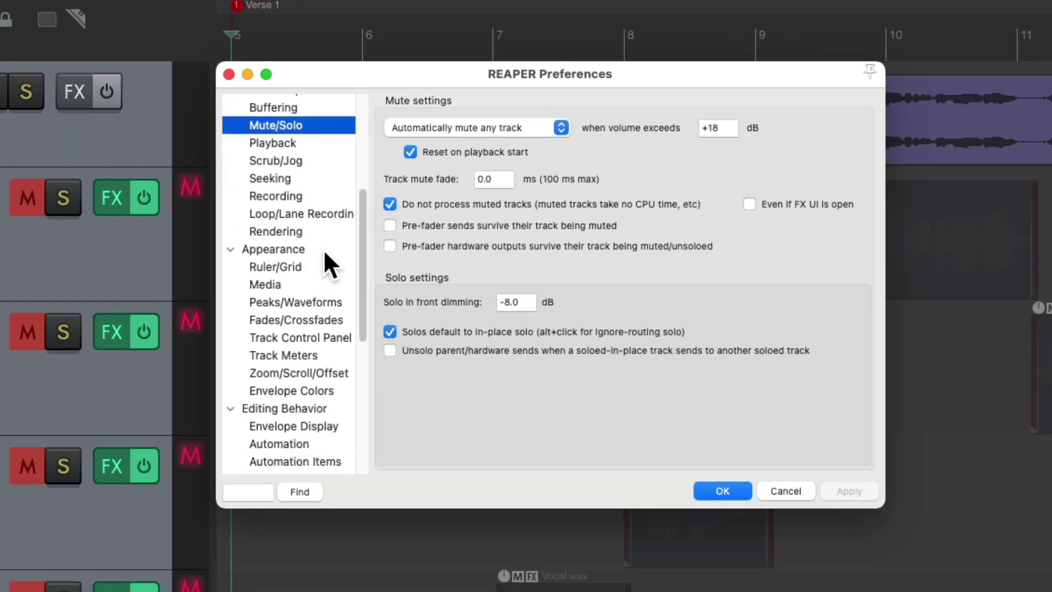
click(327, 337)
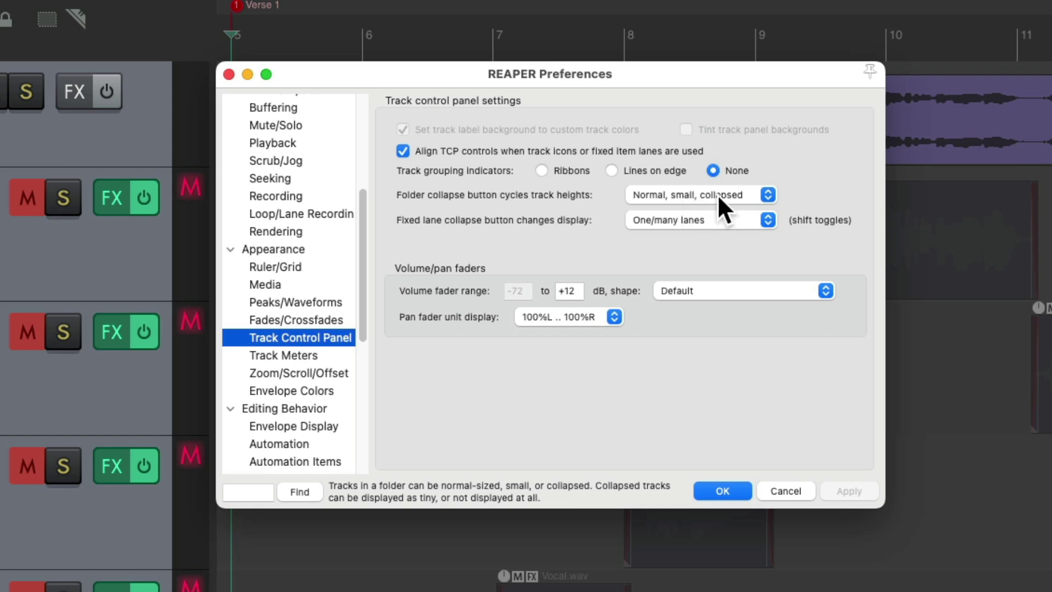
click(760, 193)
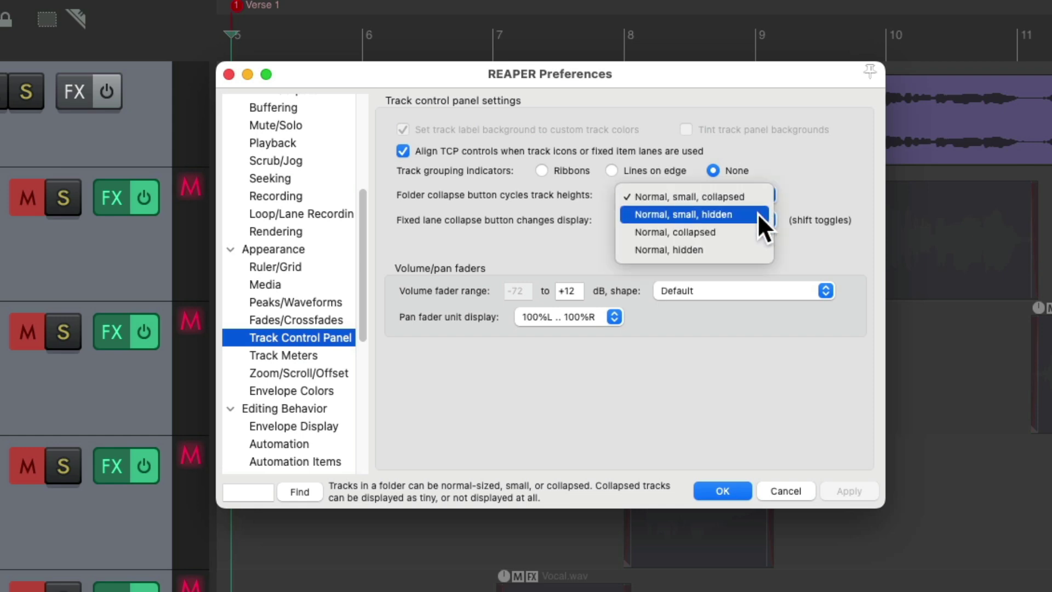
click(754, 250)
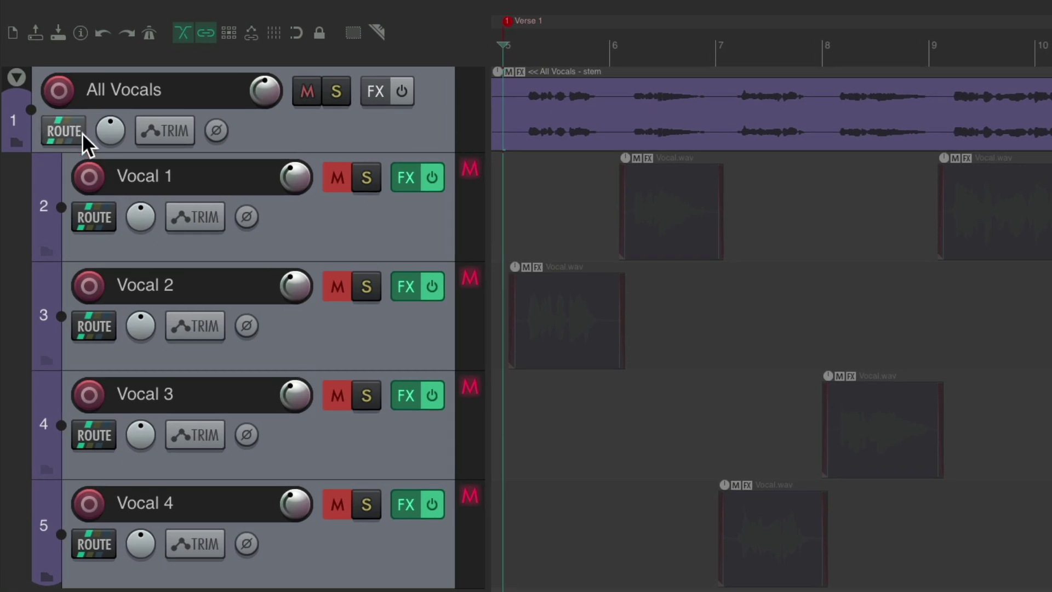
Collapse, expand, then collapse the All Vocals folder again to hide Vocal 1–4.
click(18, 78)
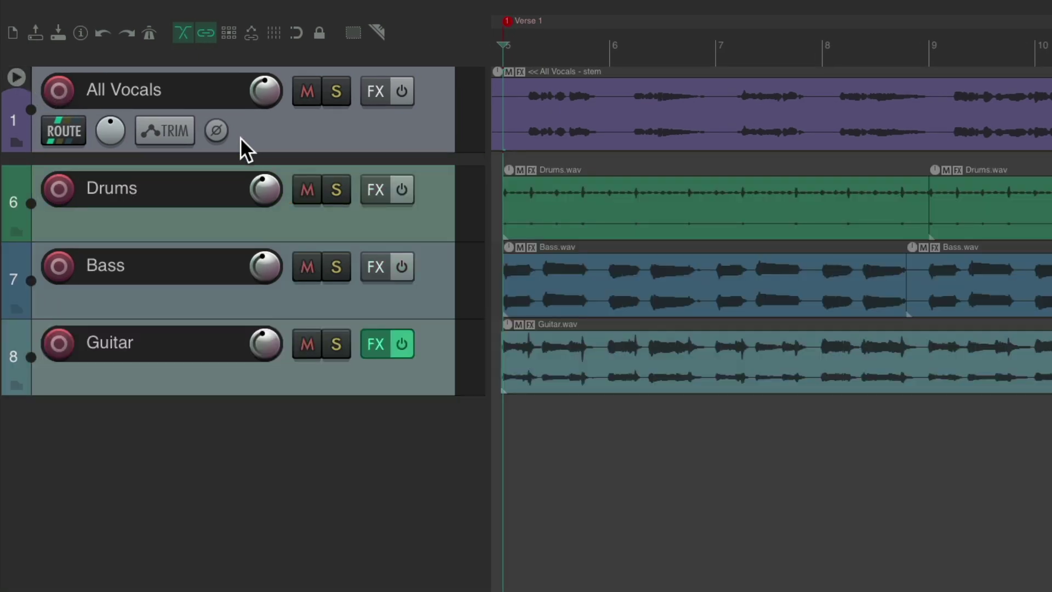
click(16, 78)
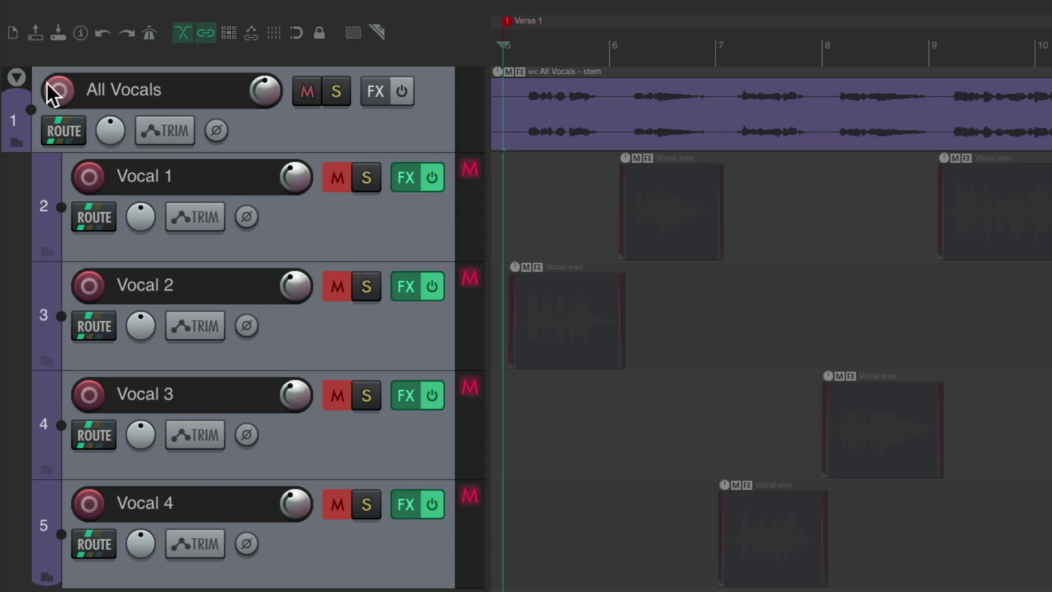
click(17, 78)
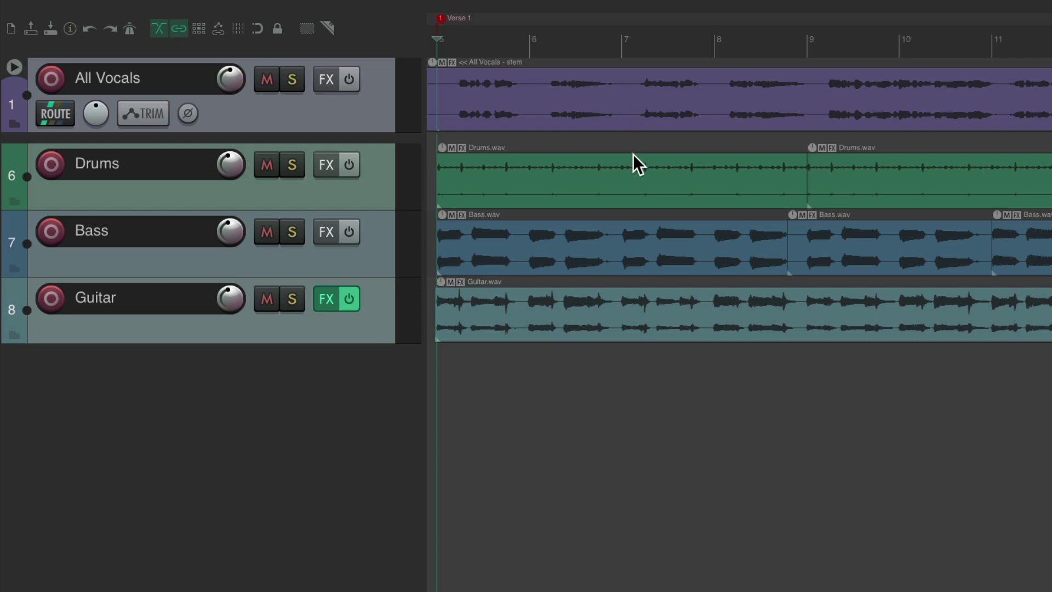
Play the collapsed mix briefly, then select the All Vocals stem item.
key(space)
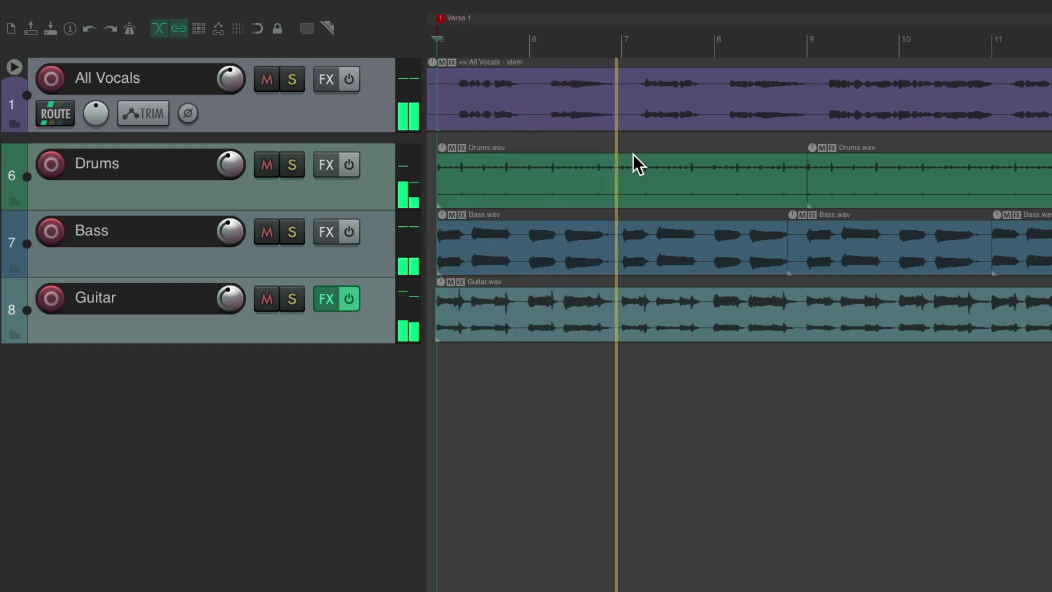
key(space)
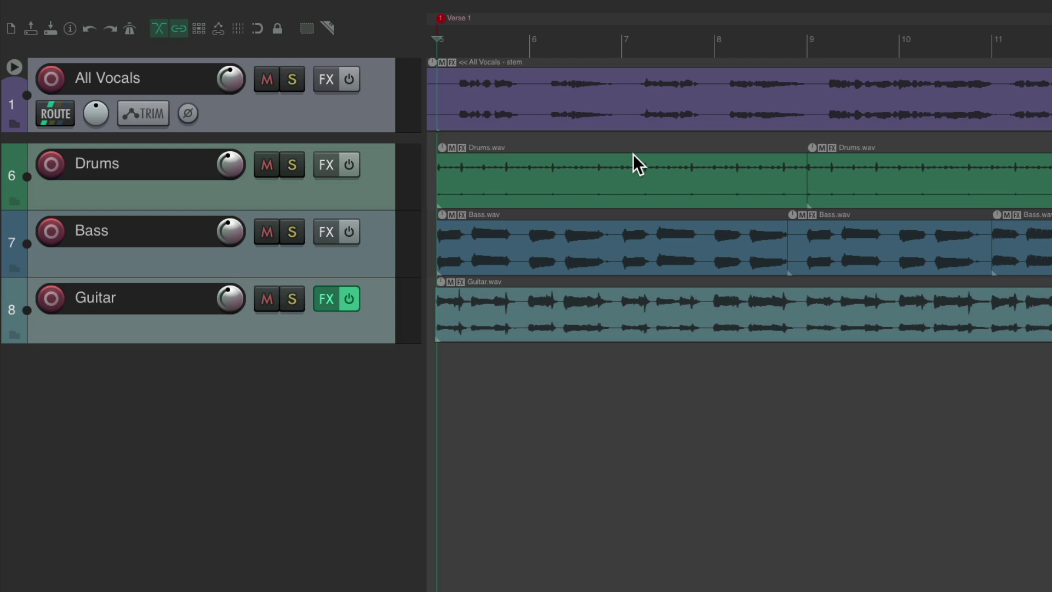
click(489, 77)
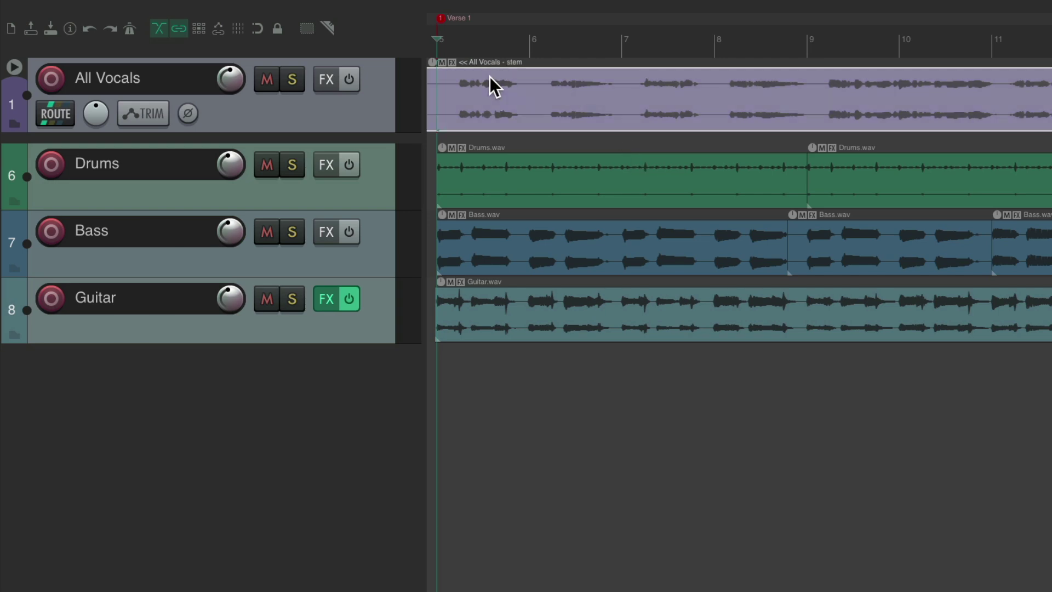
Delete the stem item, expand All Vocals, unmute Vocal 1–4 and play them back.
key(Delete)
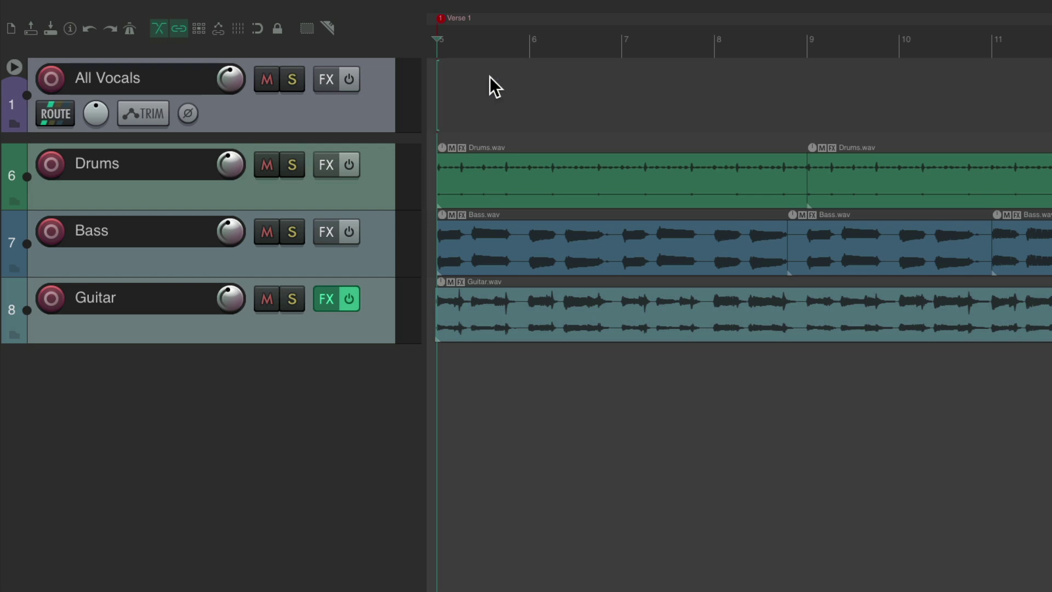
click(16, 67)
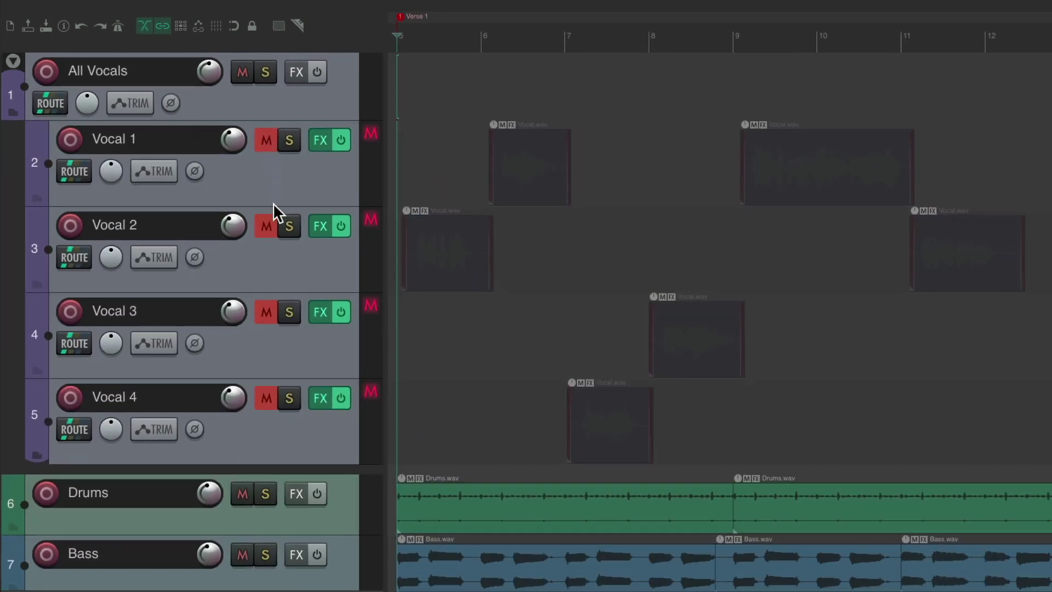
drag(267, 140, 266, 398)
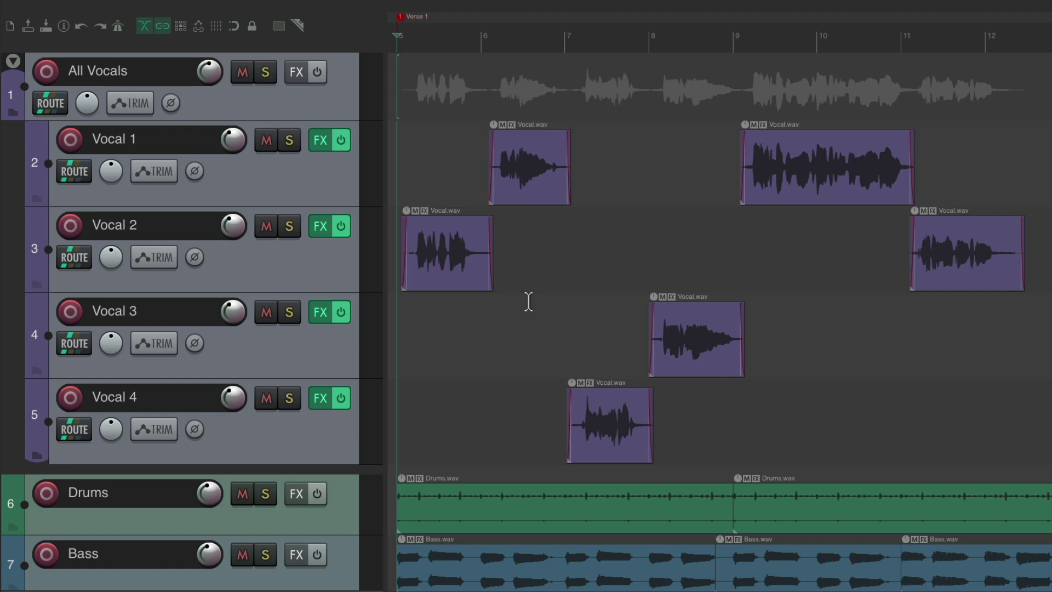
key(space)
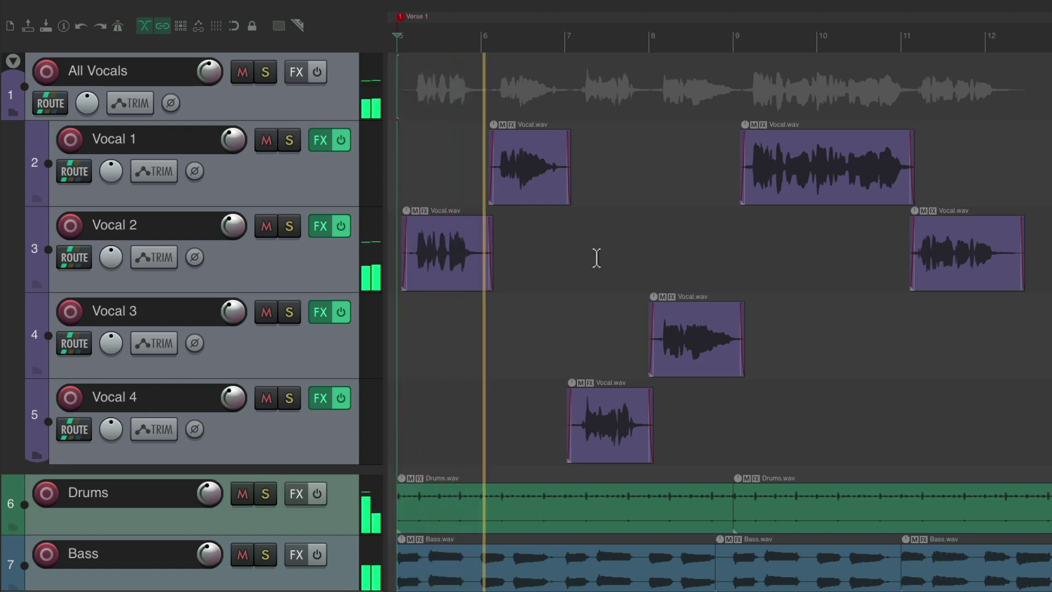
key(space)
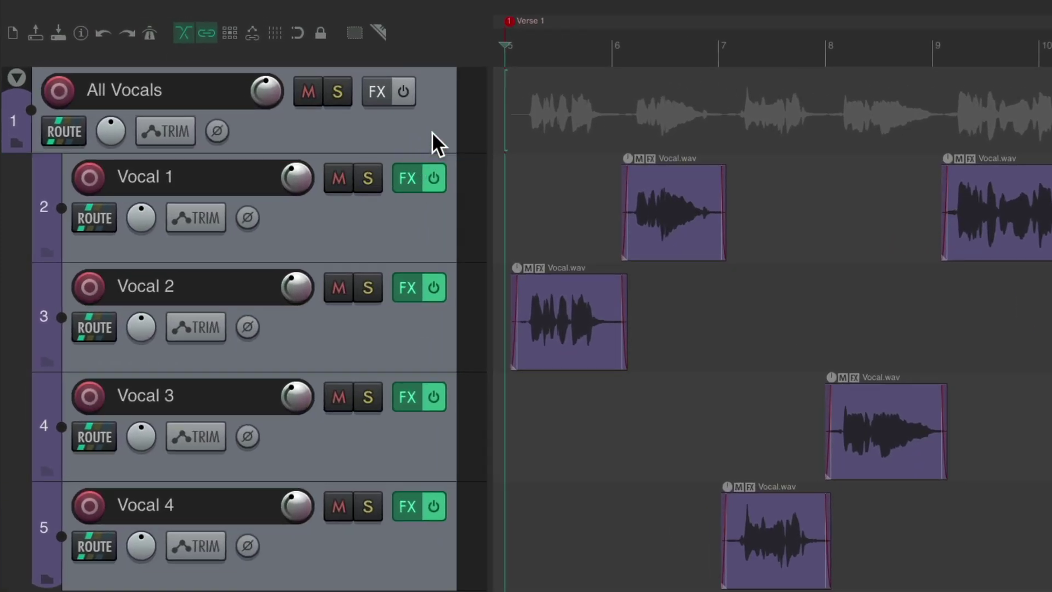
Freeze the selected All Vocals folder track with Render/freeze tracks > Freeze tracks to stereo.
click(432, 117)
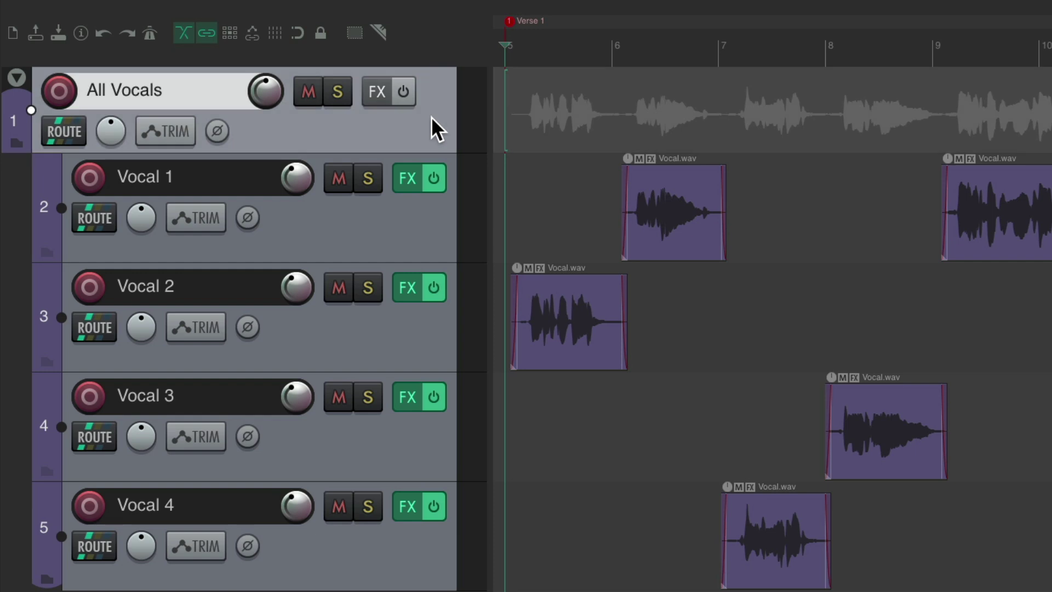
right_click(431, 117)
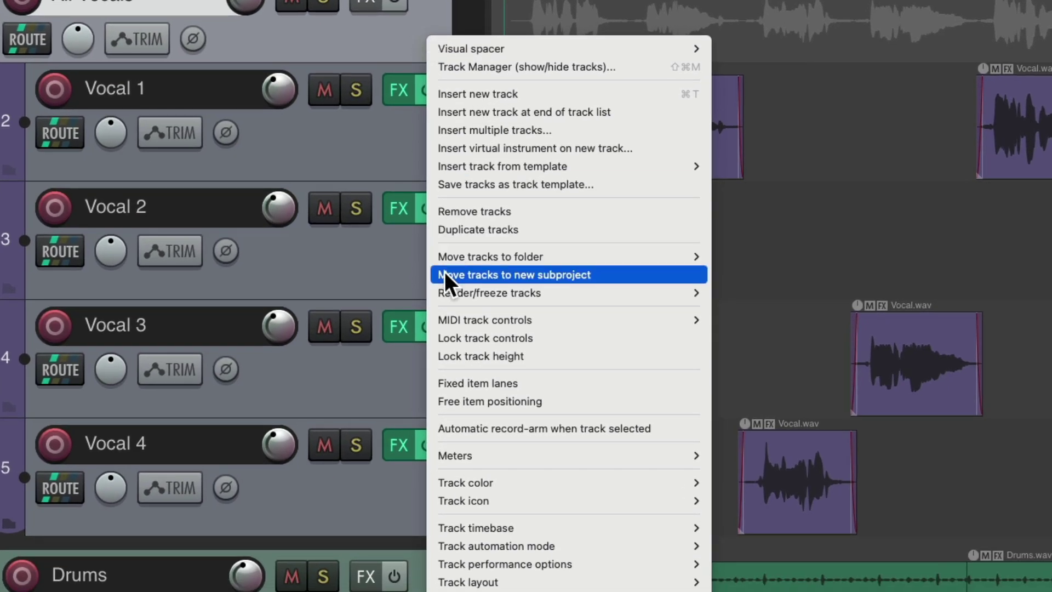
mouse_move(445, 364)
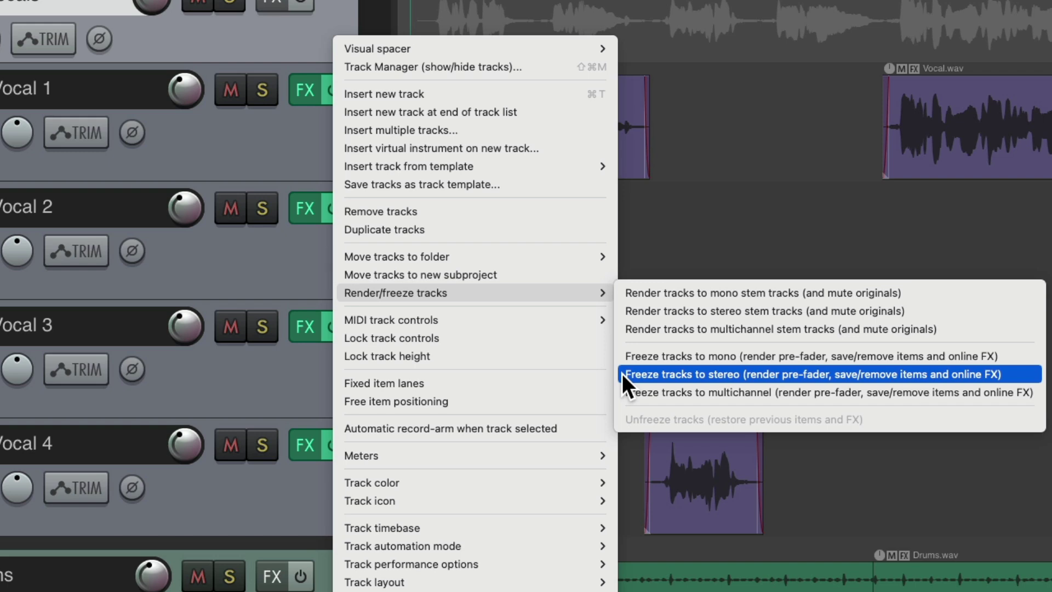
click(622, 374)
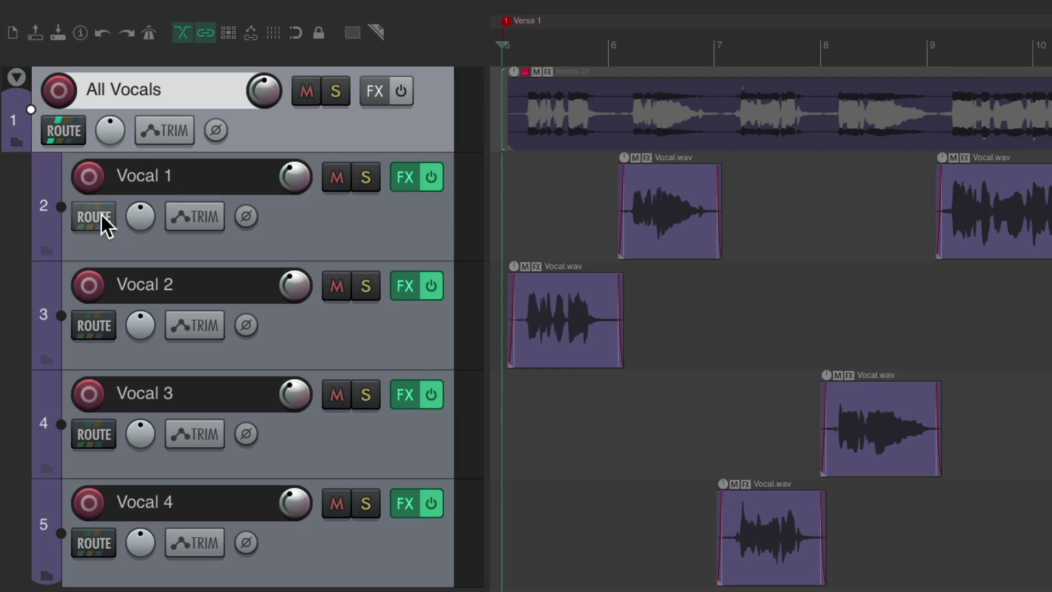
Check Vocal 1's routing, play the frozen vocals, then bring up the Performance Meter.
click(93, 217)
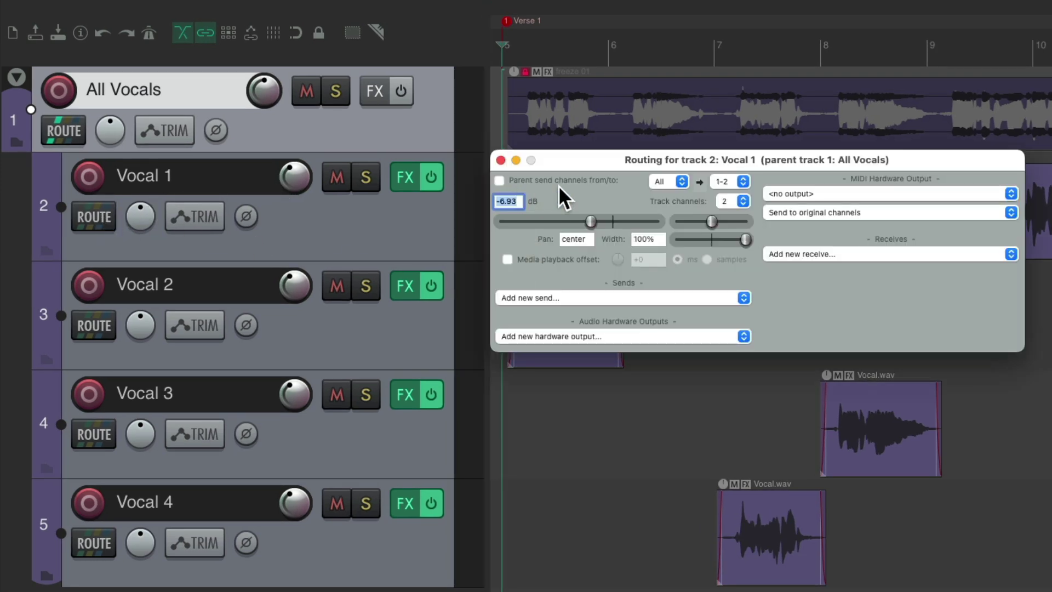
click(500, 160)
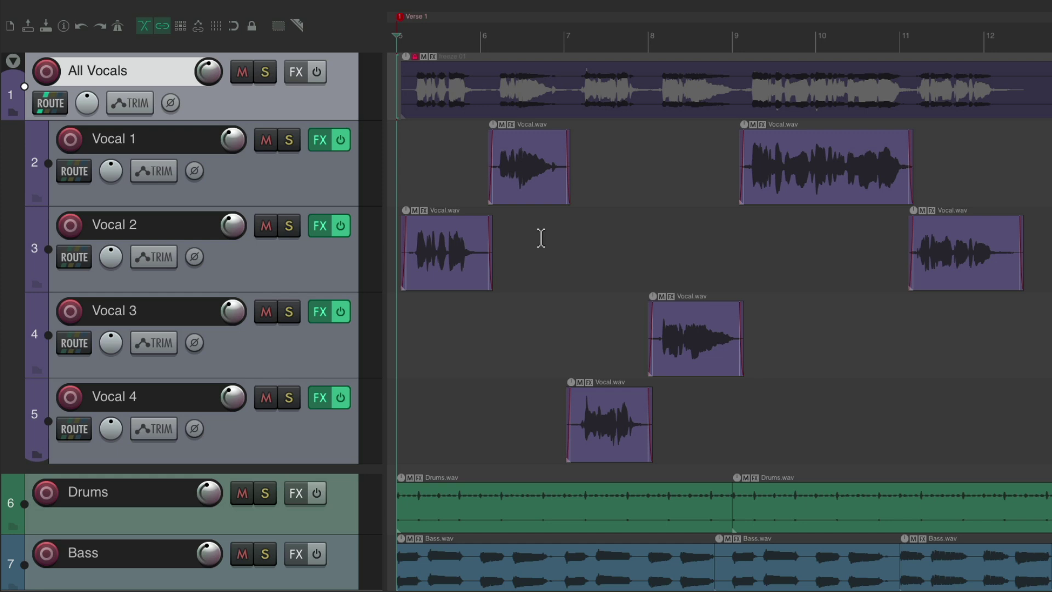
key(space)
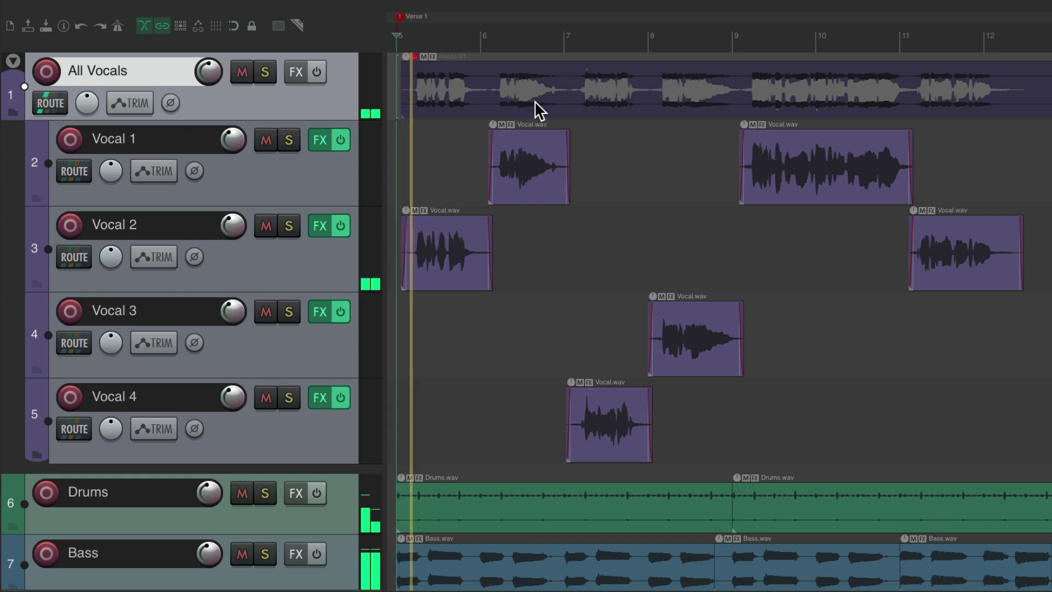
key(space)
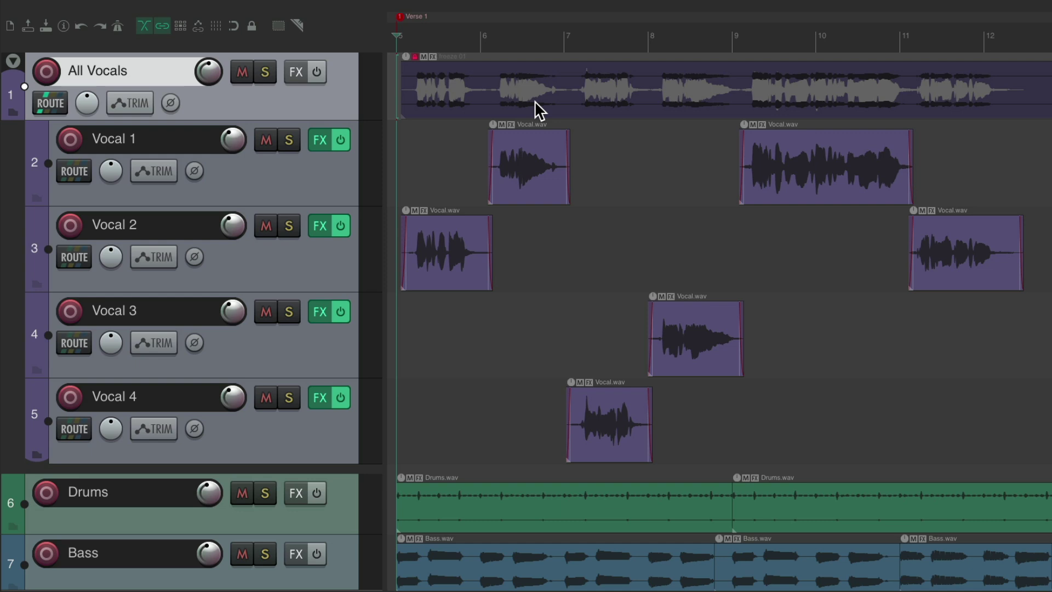
key(super+alt+p)
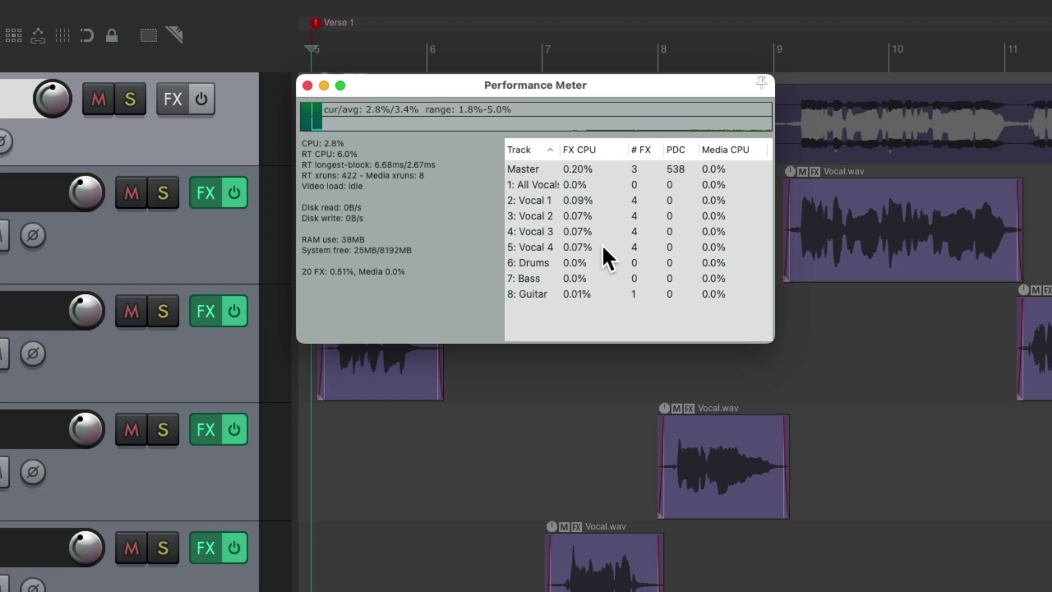
Close the Performance Meter, mute Vocal 1–4 and collapse the All Vocals folder.
click(306, 84)
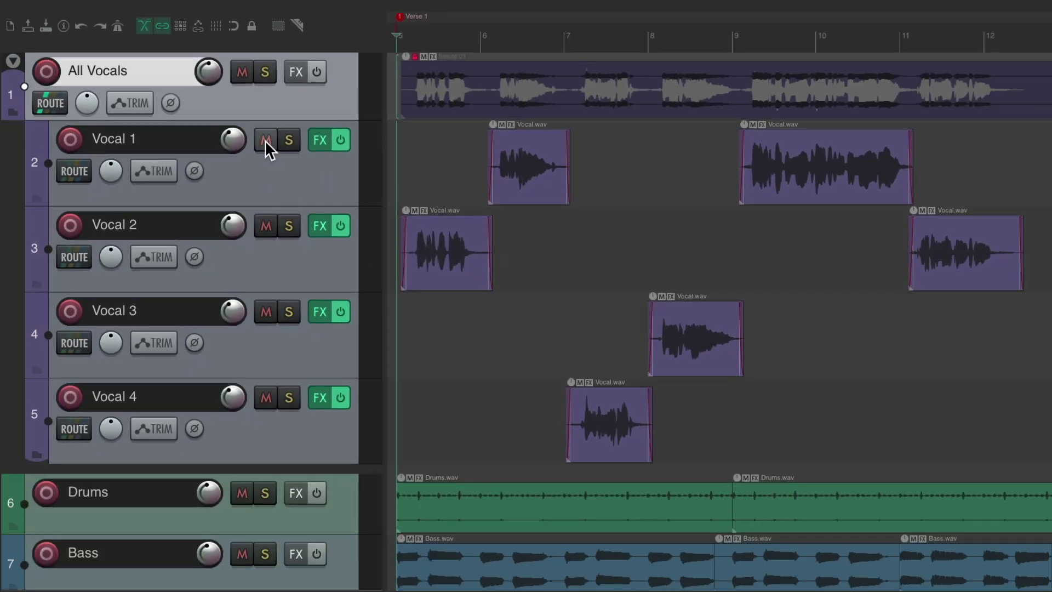
drag(137, 194, 171, 525)
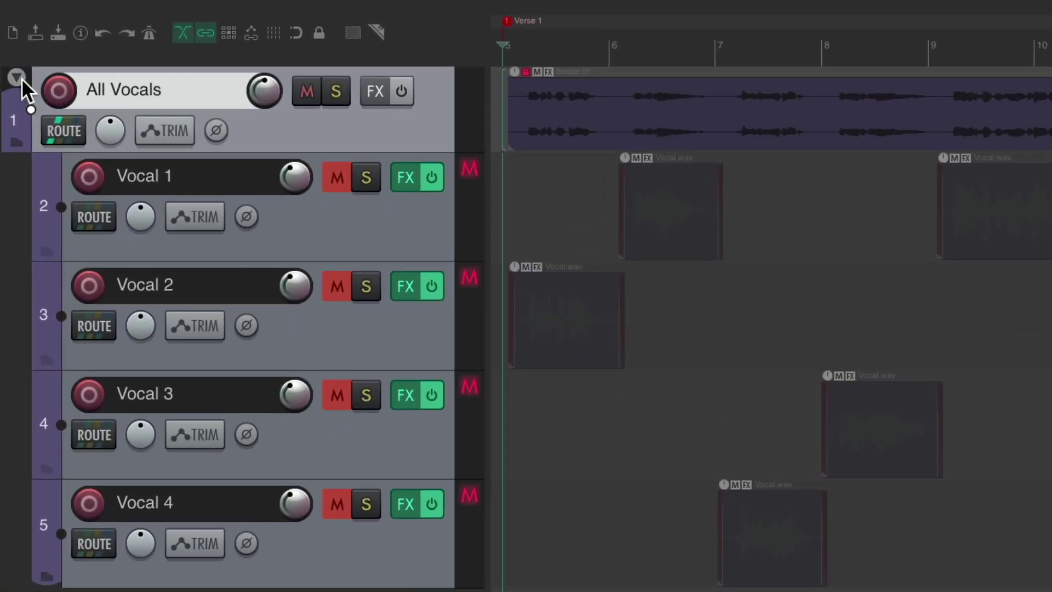
click(13, 60)
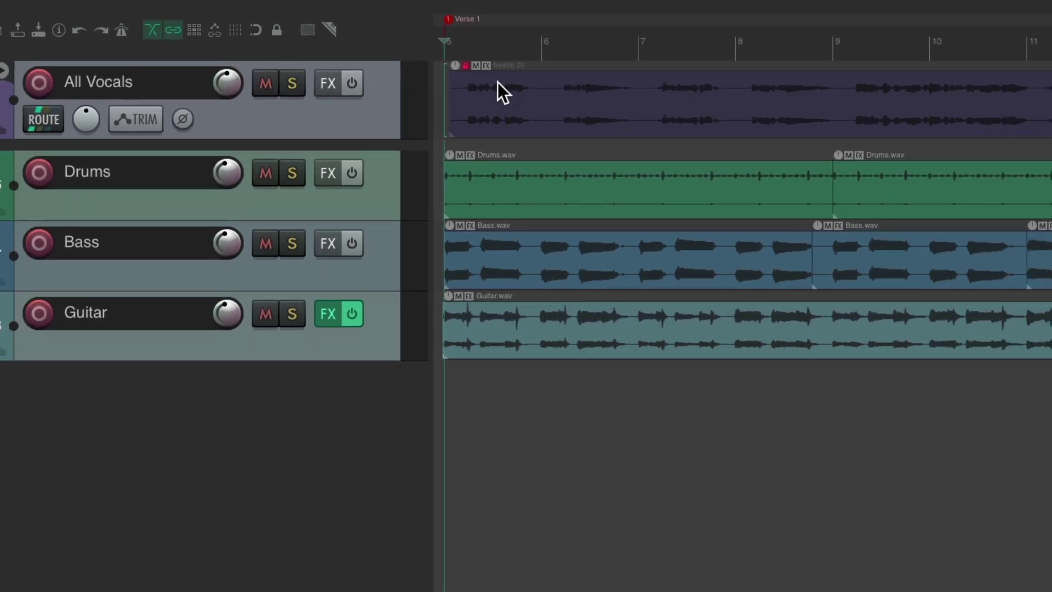
Select and deselect the frozen vocal item, then play it with the band.
click(513, 107)
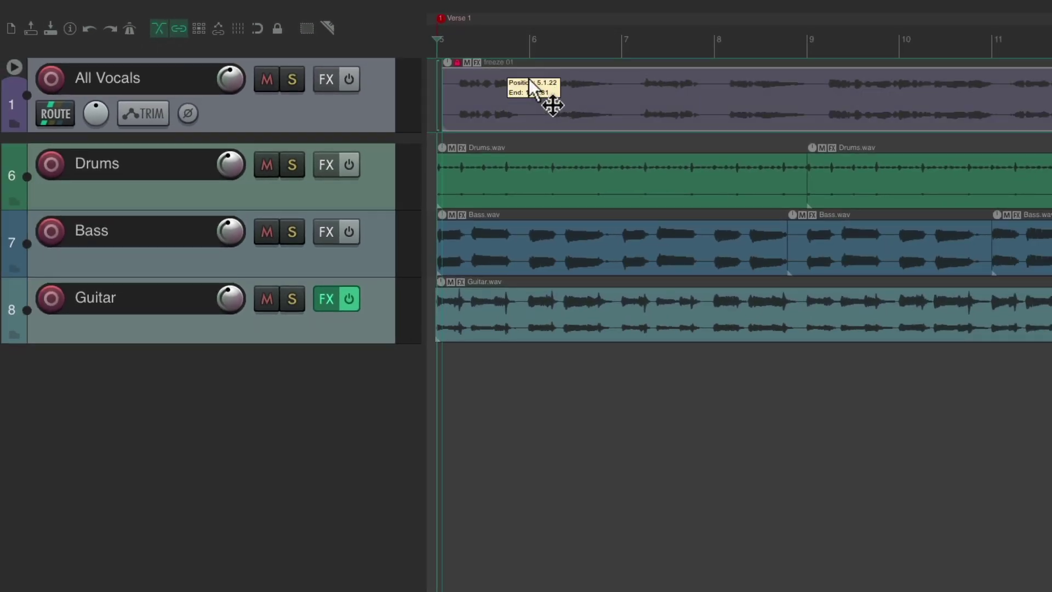
ctrl+click(558, 108)
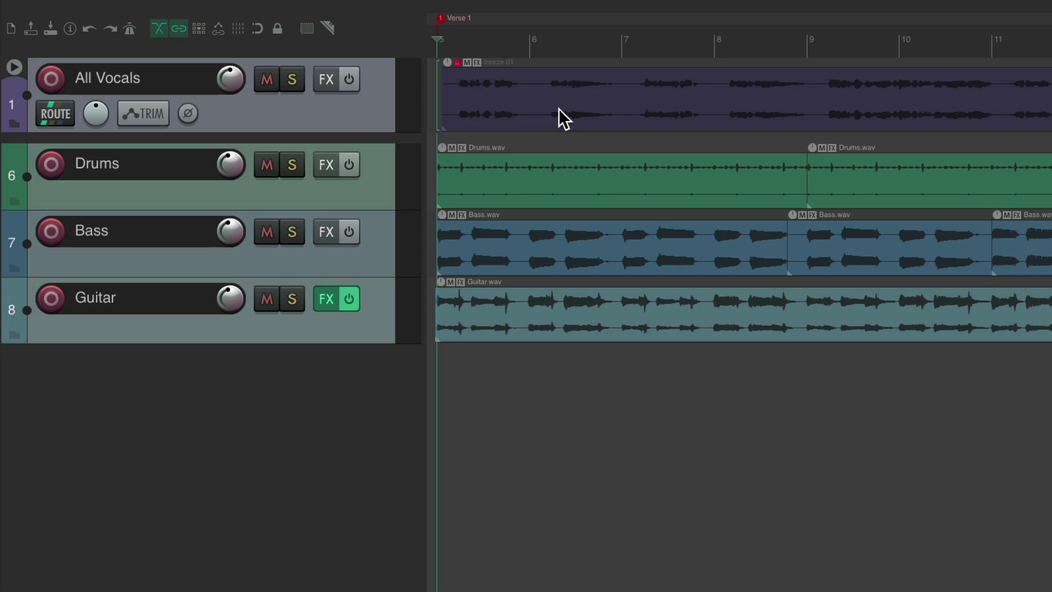
key(space)
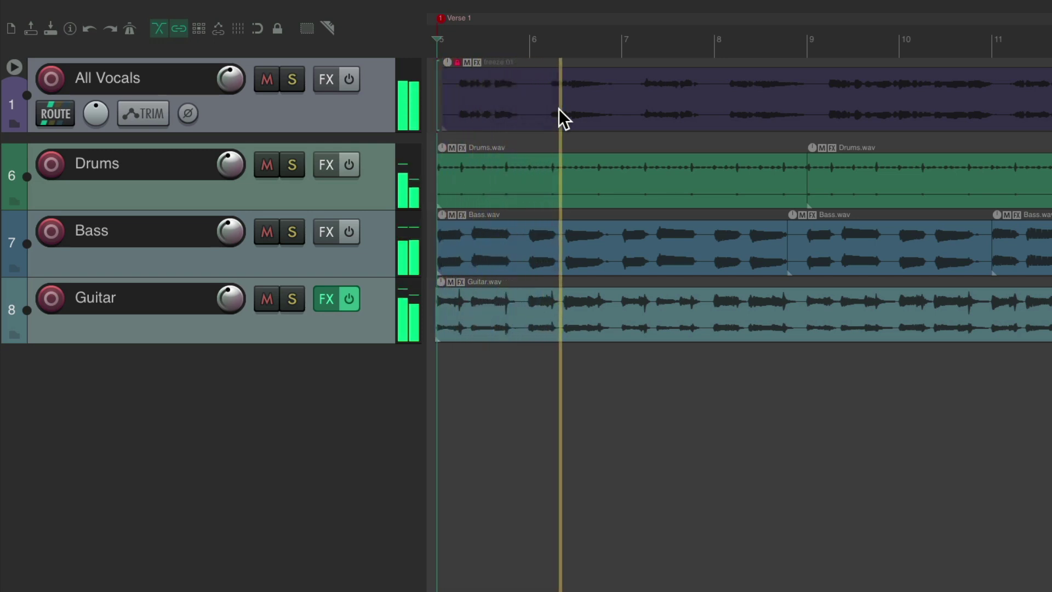
key(space)
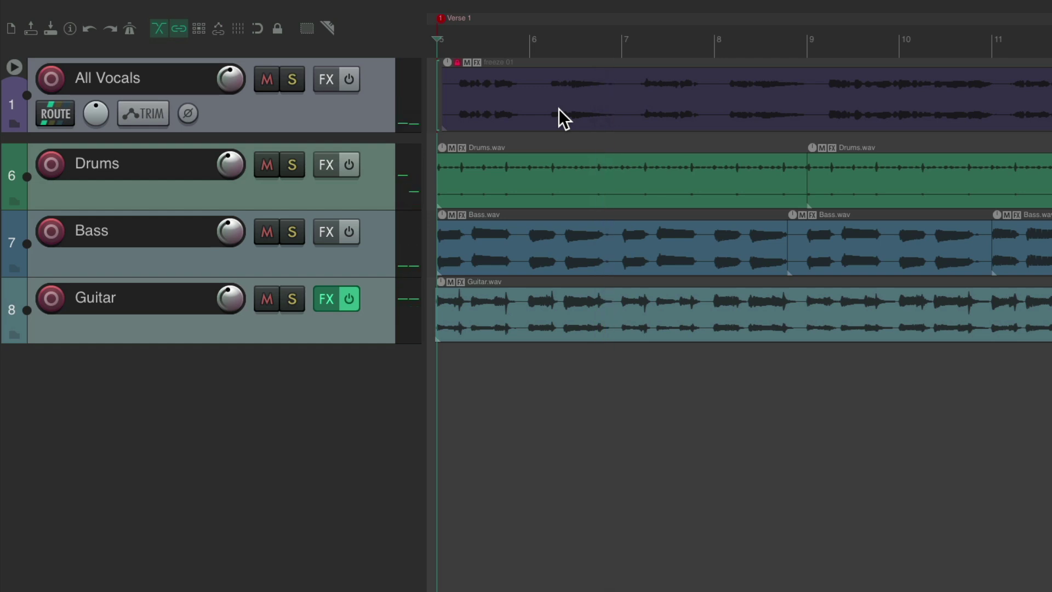
Unfreeze the All Vocals folder track.
right_click(380, 109)
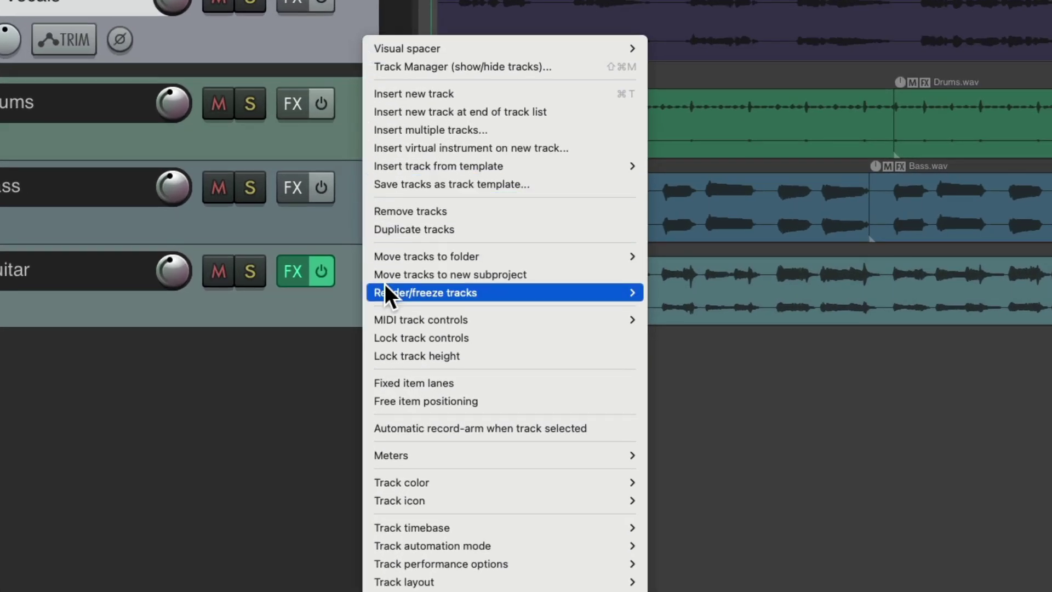
mouse_move(385, 288)
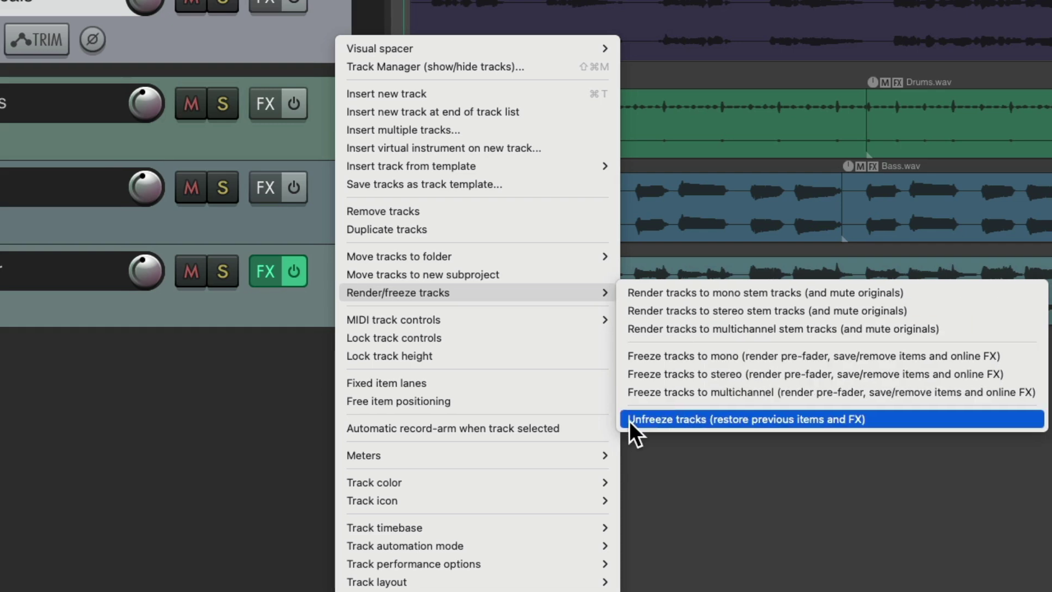
click(629, 420)
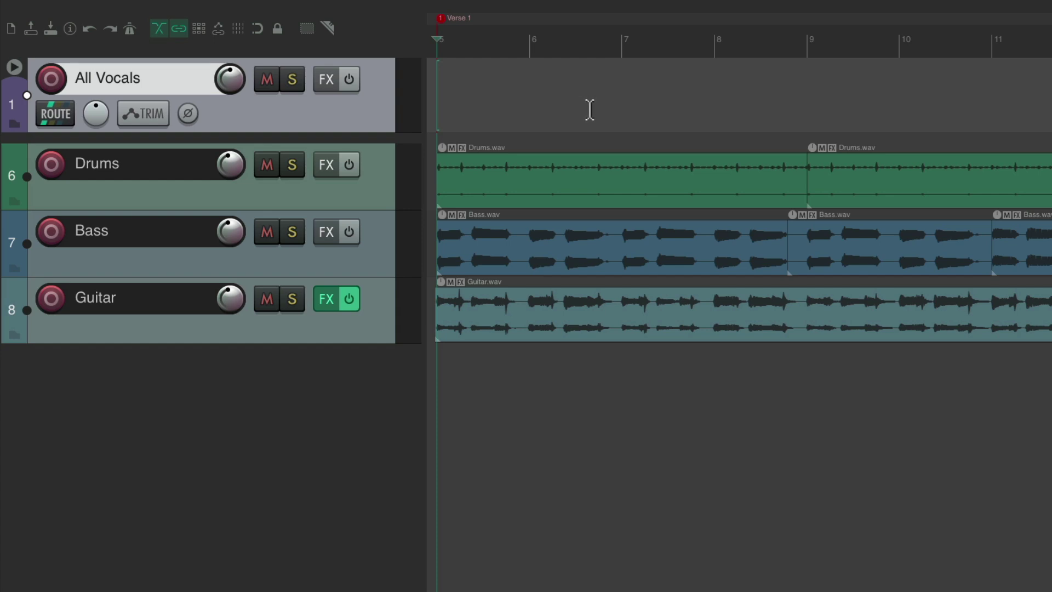
Expand All Vocals, unmute Vocal 1–4 together and play the vocals back.
click(15, 67)
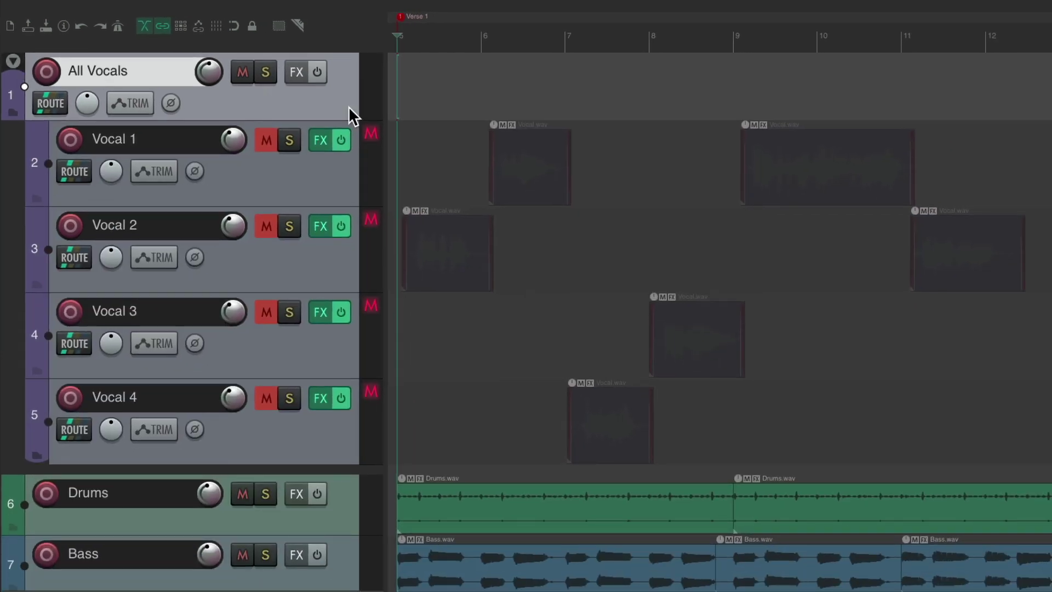
drag(267, 139, 274, 395)
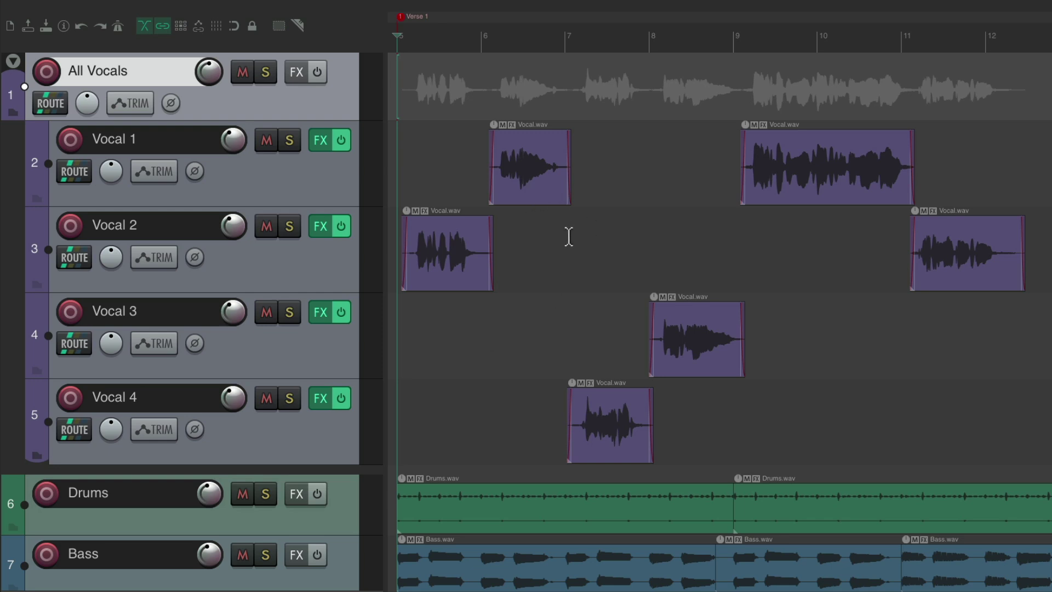
key(space)
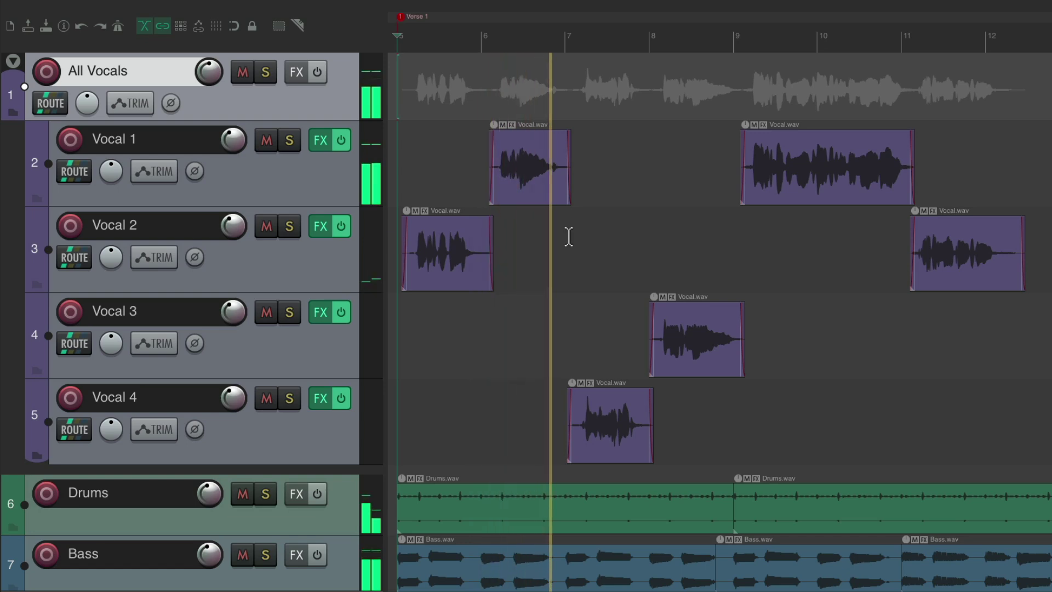
key(space)
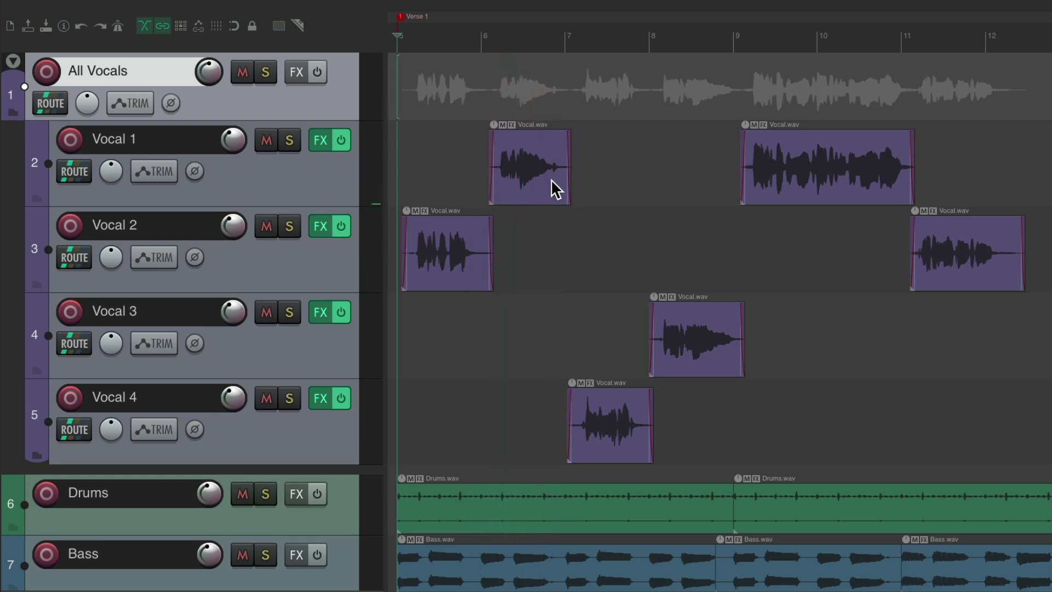
Freeze All Vocals to stereo again, mute Vocal 1–4 and collapse the folder.
right_click(344, 95)
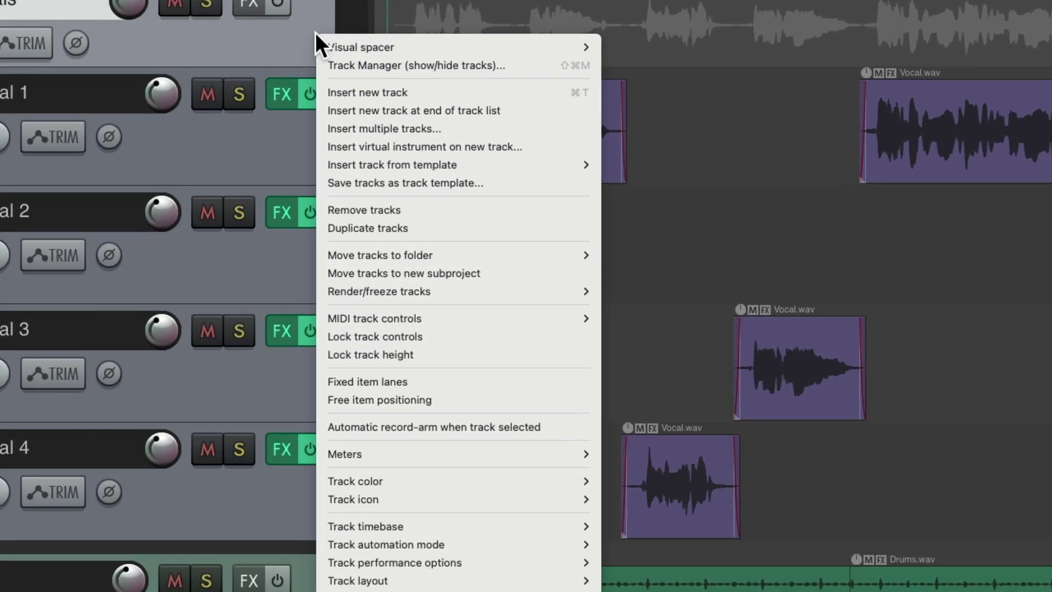
mouse_move(332, 289)
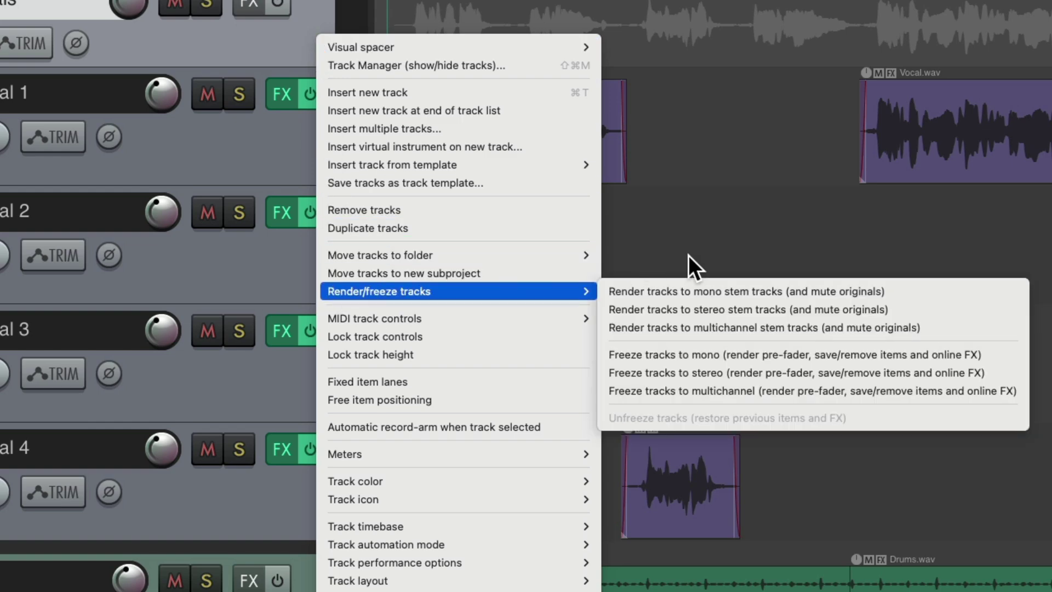
click(627, 370)
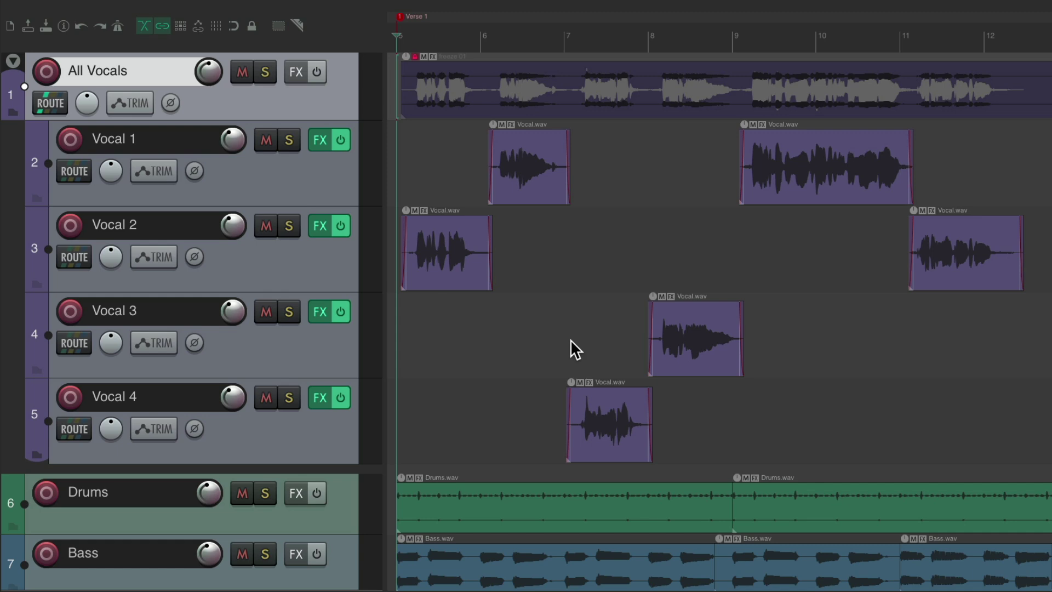
drag(260, 135, 267, 386)
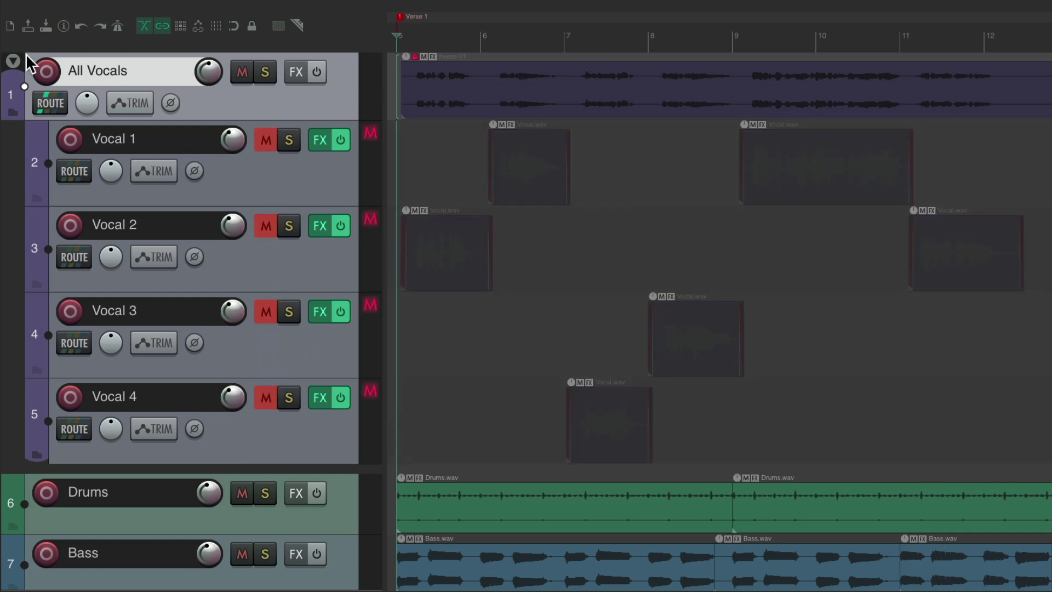
click(13, 60)
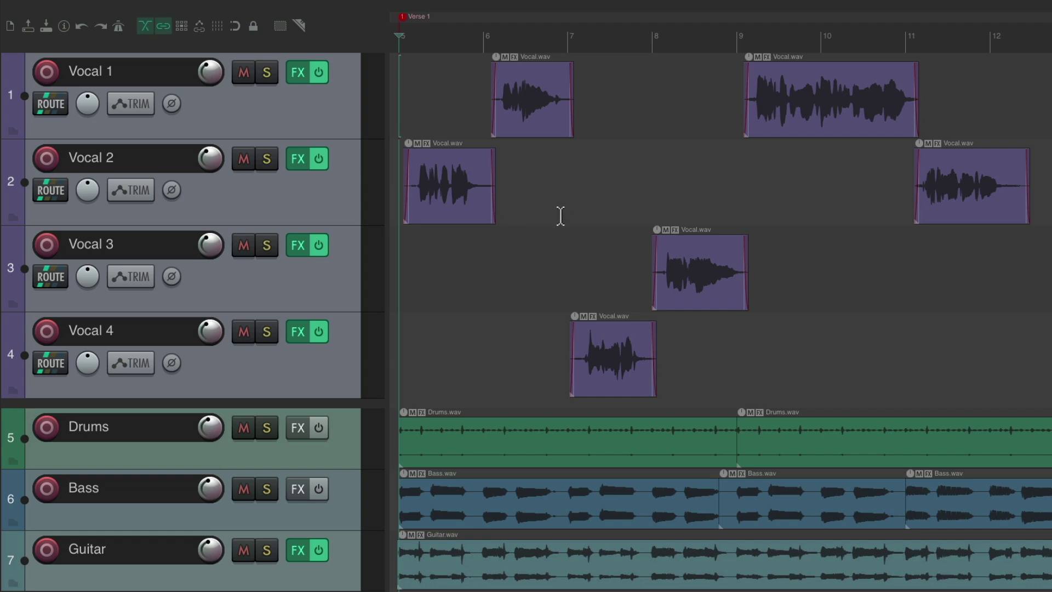
Move Vocal 1–4 into a new folder track named 'All Vocals'.
click(348, 110)
shift+click(351, 359)
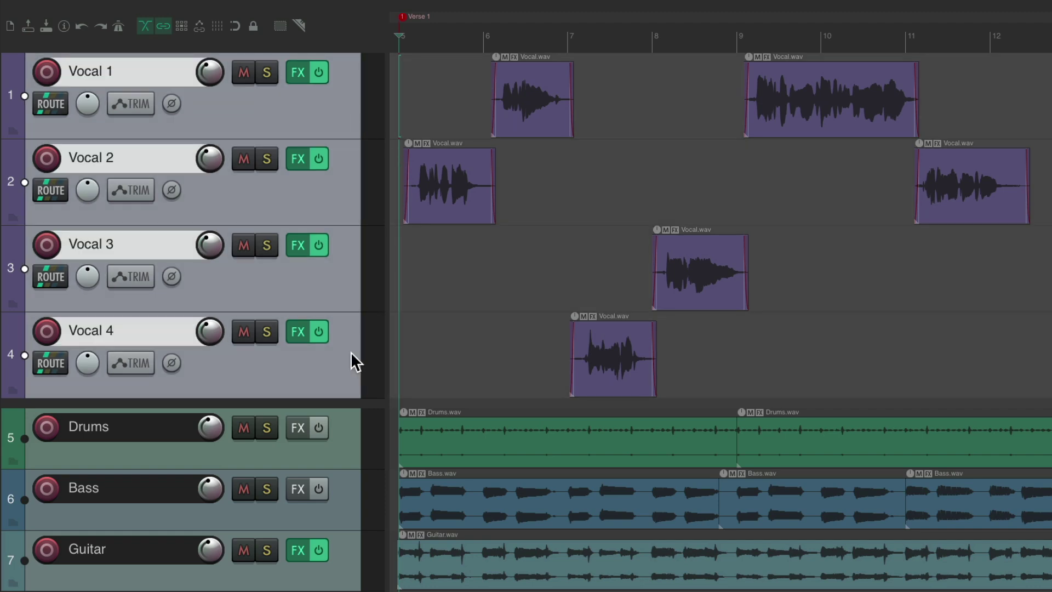
right_click(332, 126)
mouse_move(343, 285)
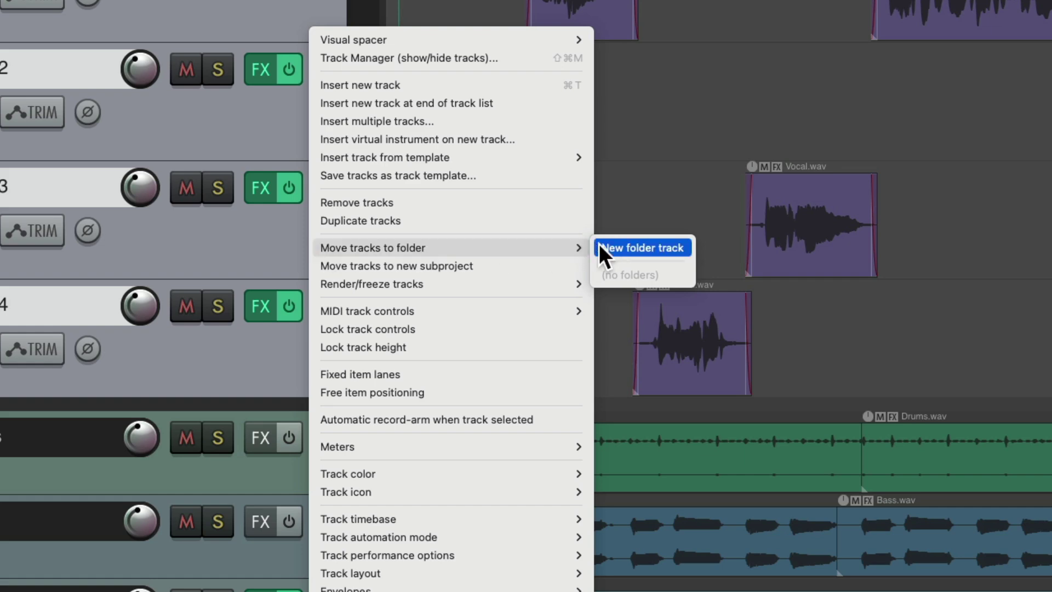
click(617, 248)
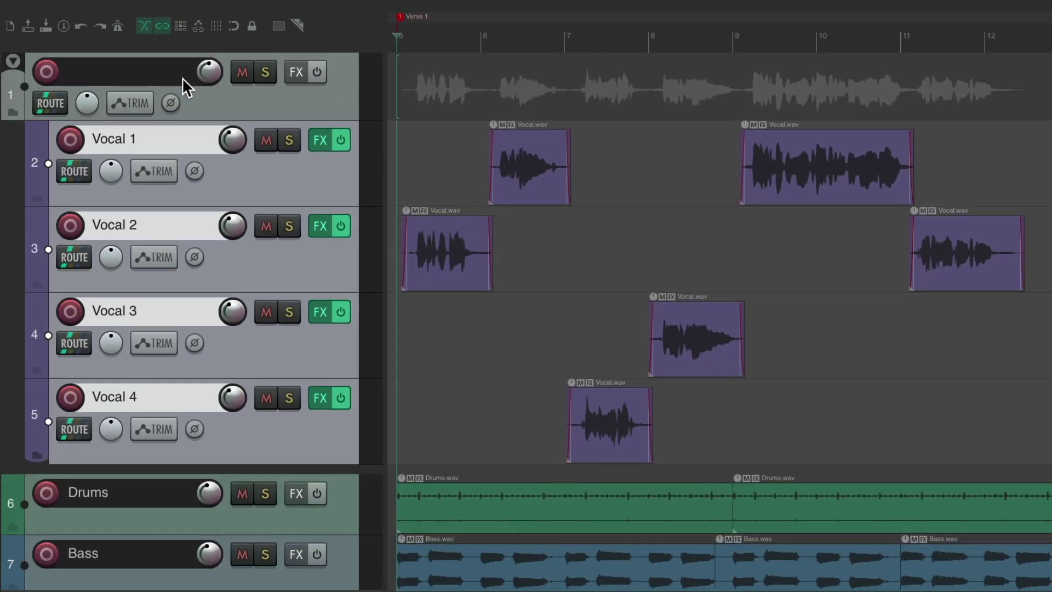
double_click(154, 65)
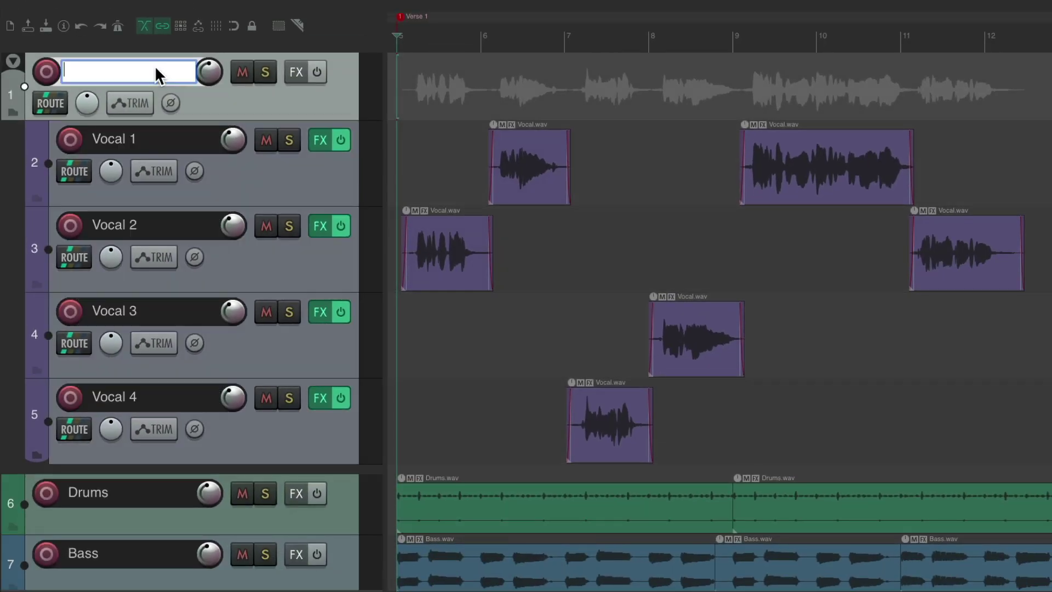
text(All Vocals)
key(Return)
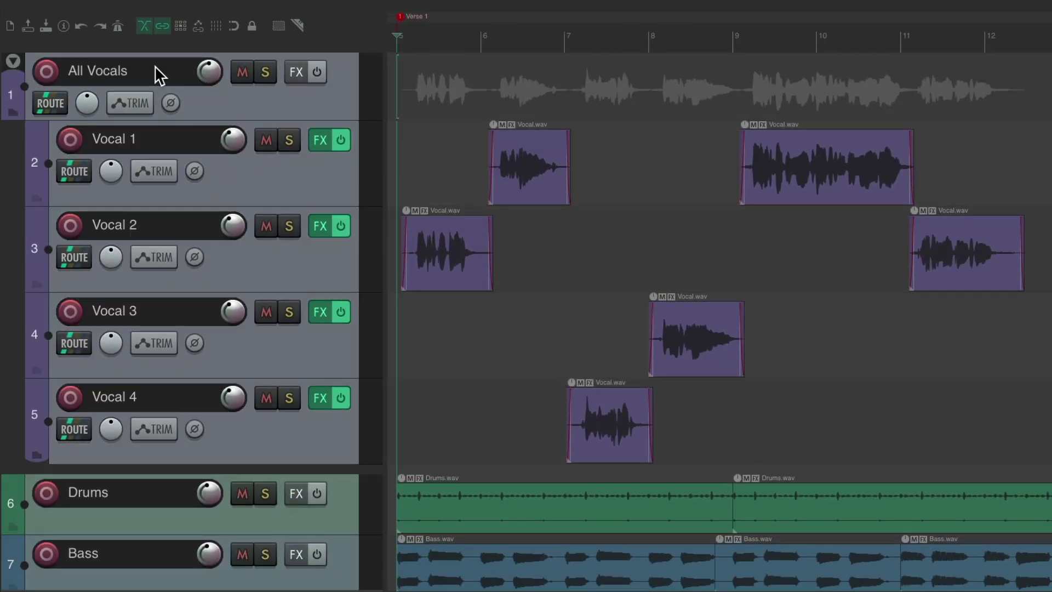
Freeze the All Vocals folder to stereo.
right_click(334, 90)
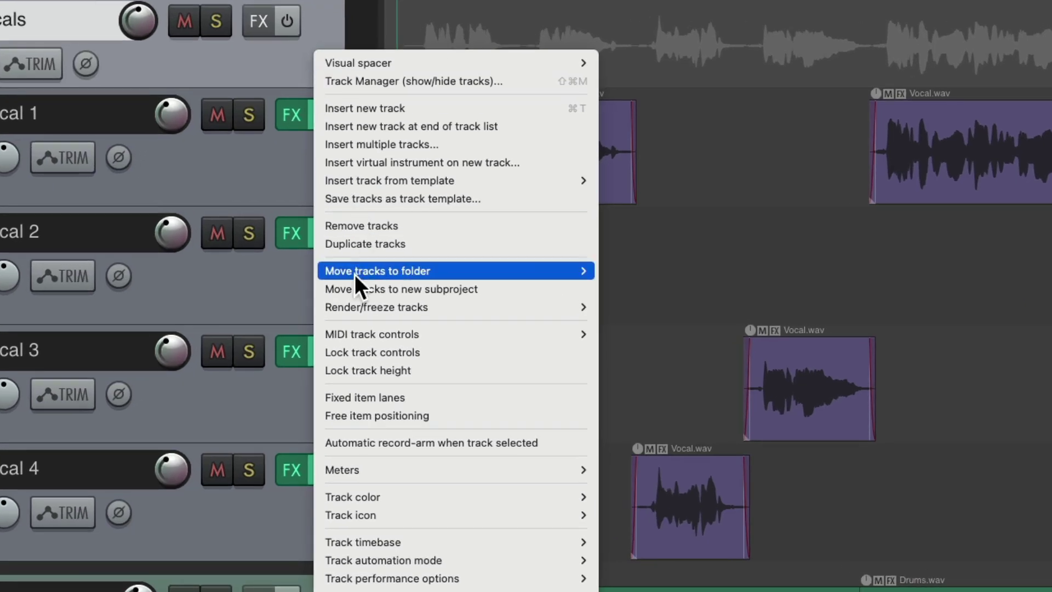
mouse_move(360, 280)
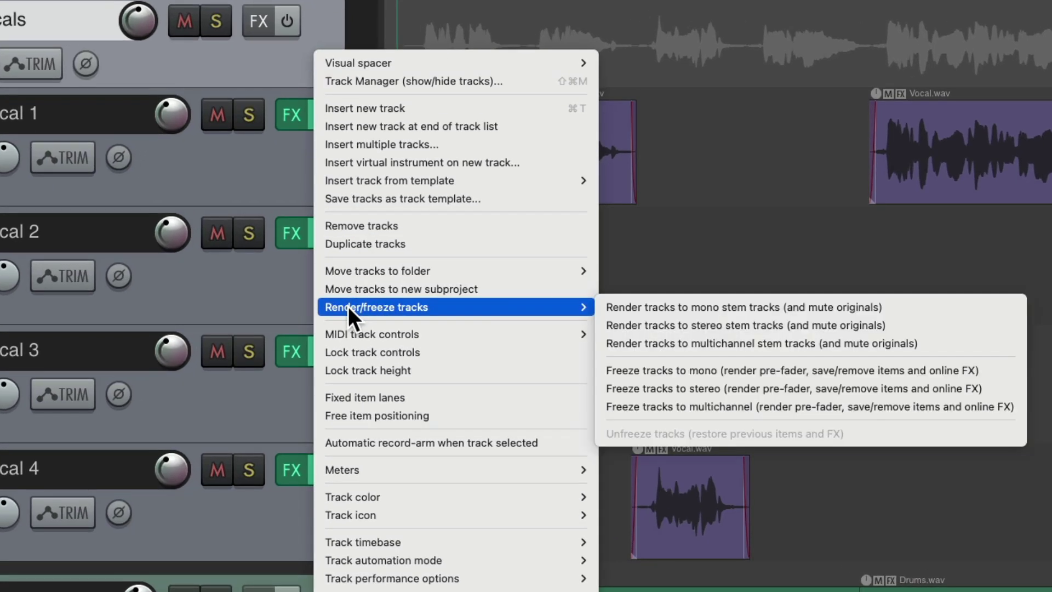
click(644, 390)
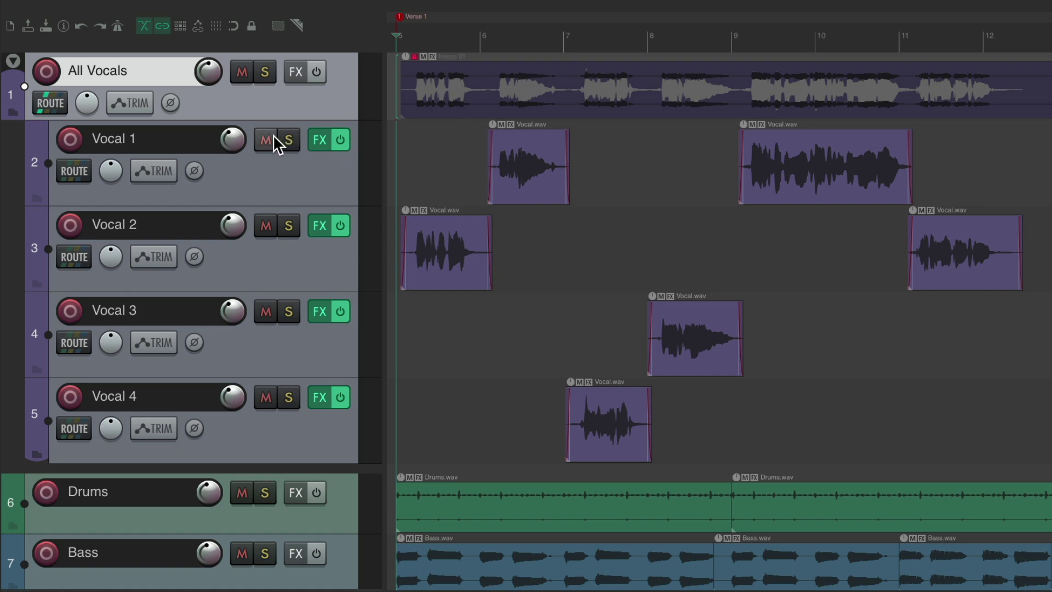
Collapse All Vocals to hide Vocal 1–4 and play the frozen item with Drums, Bass and Guitar.
click(14, 61)
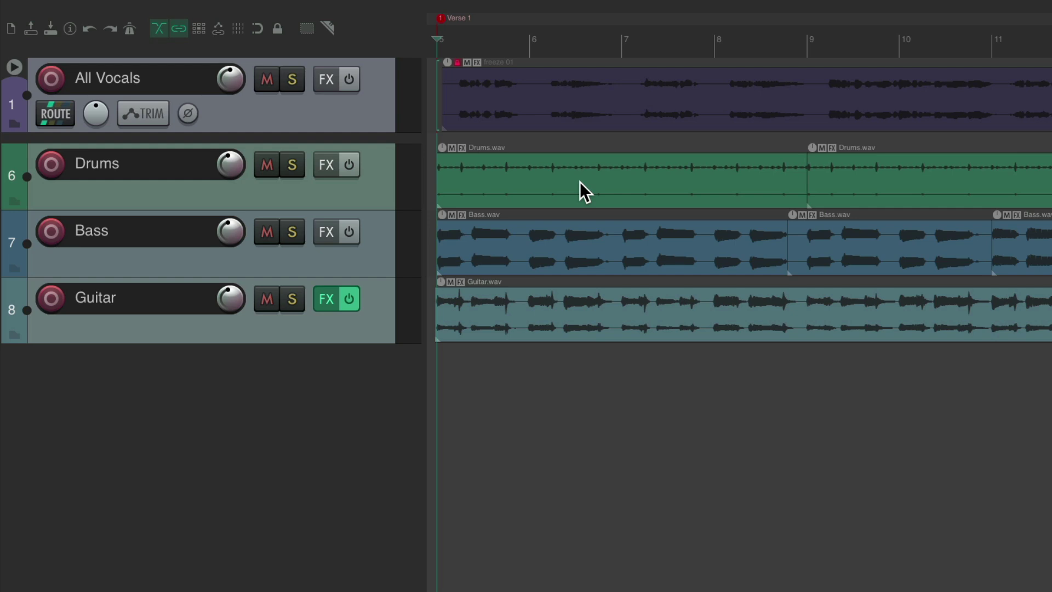
key(space)
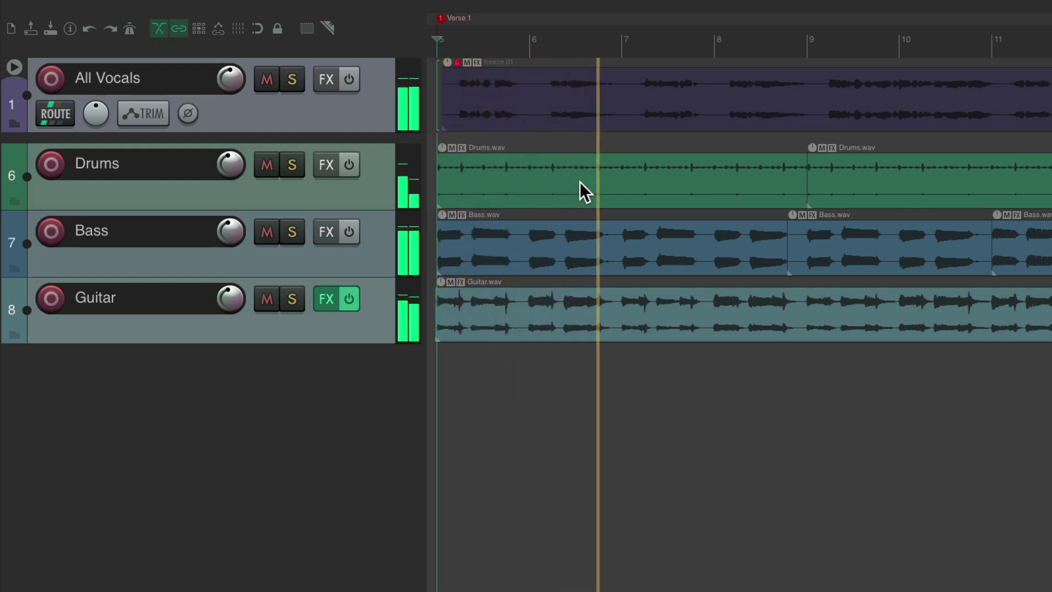
key(space)
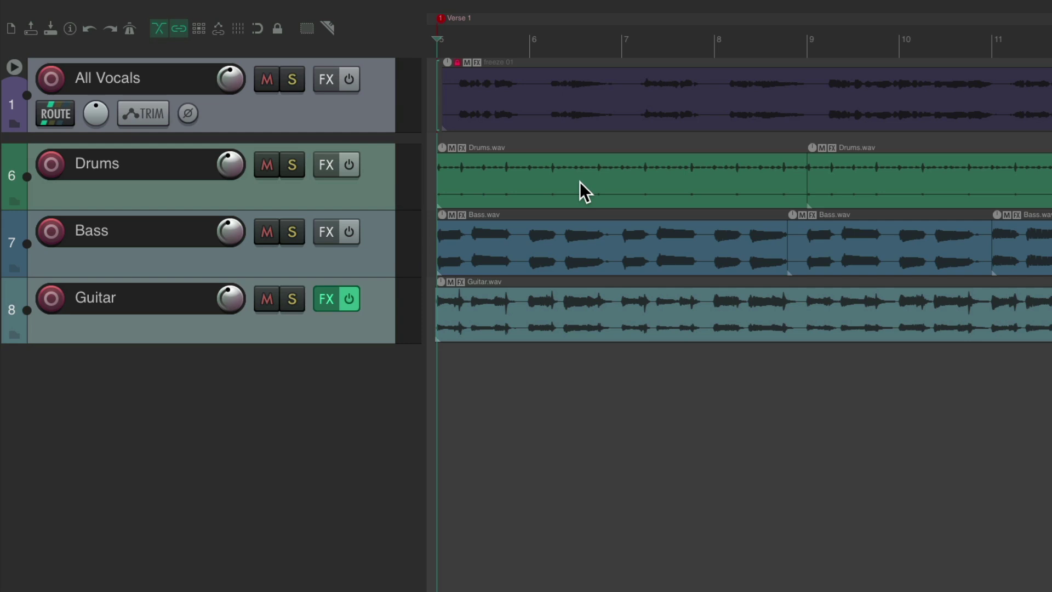
Unfreeze the All Vocals folder track to restore its original items.
right_click(383, 98)
mouse_move(440, 304)
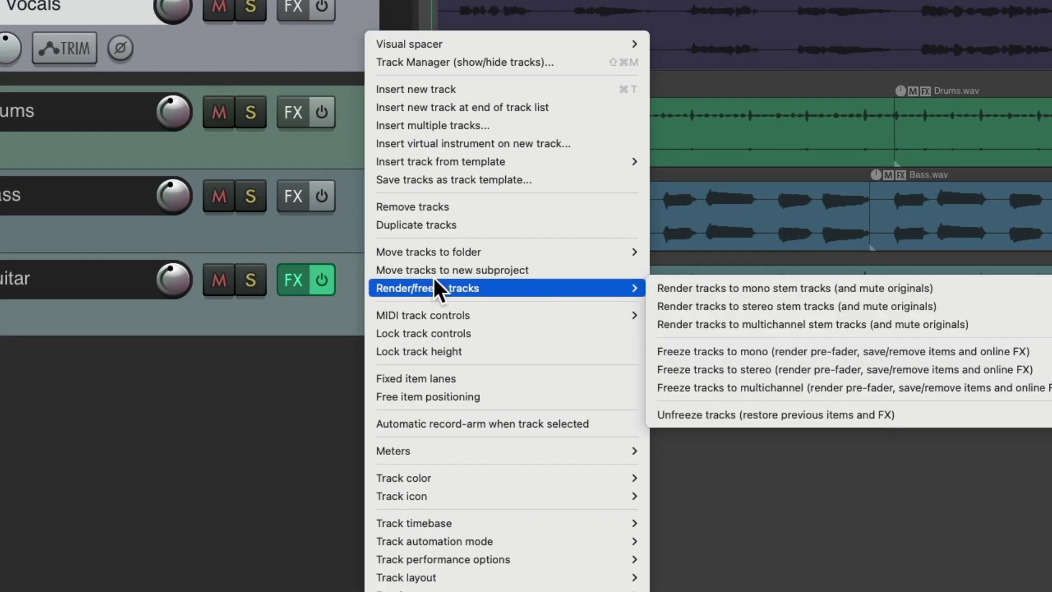
click(716, 421)
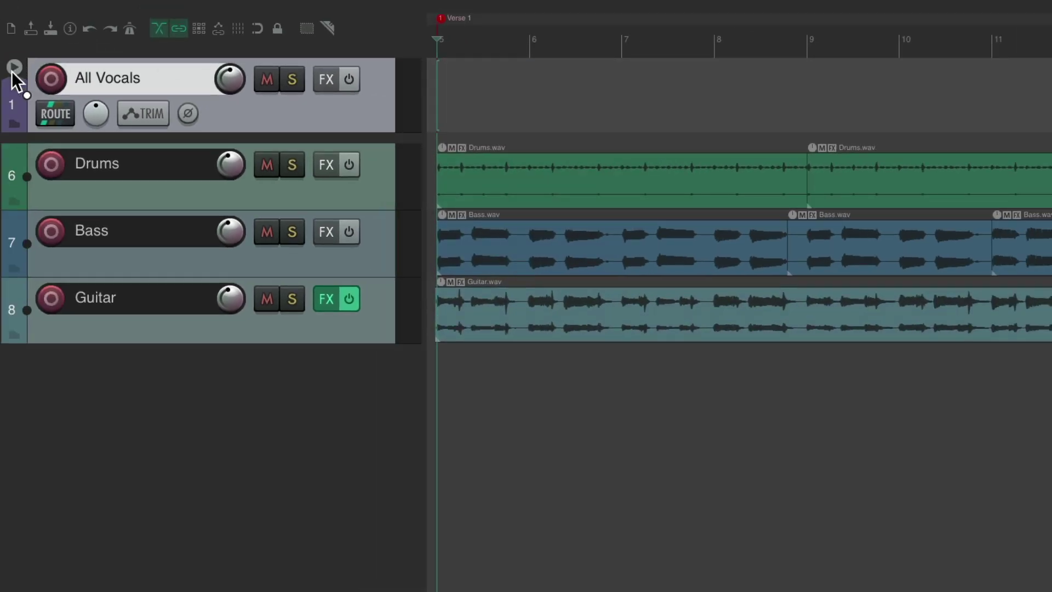
Expand All Vocals, unmute Vocal 4, and play back to audition the vocals.
click(12, 69)
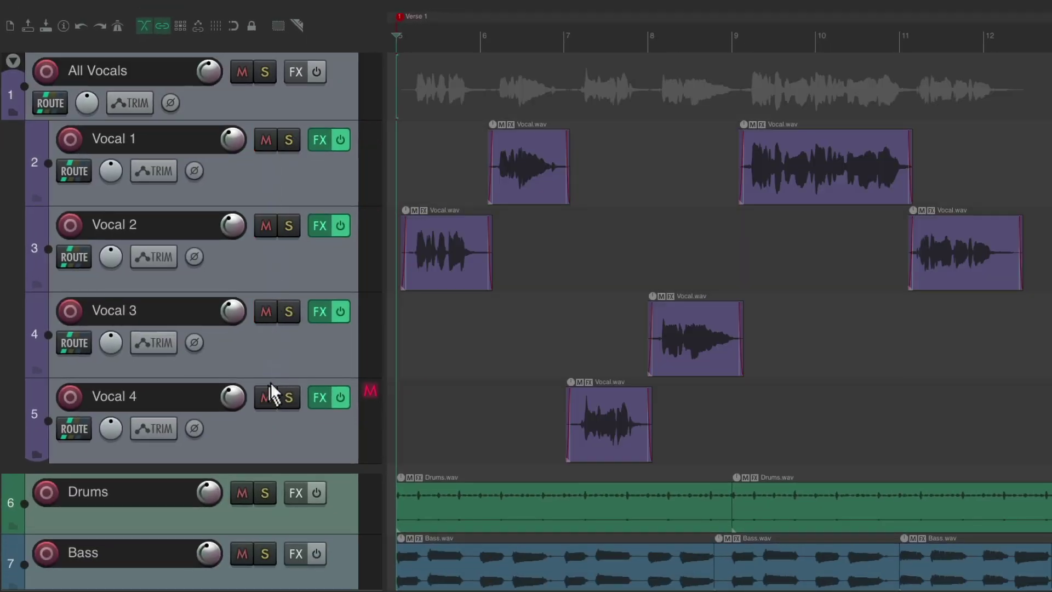
click(266, 395)
key(space)
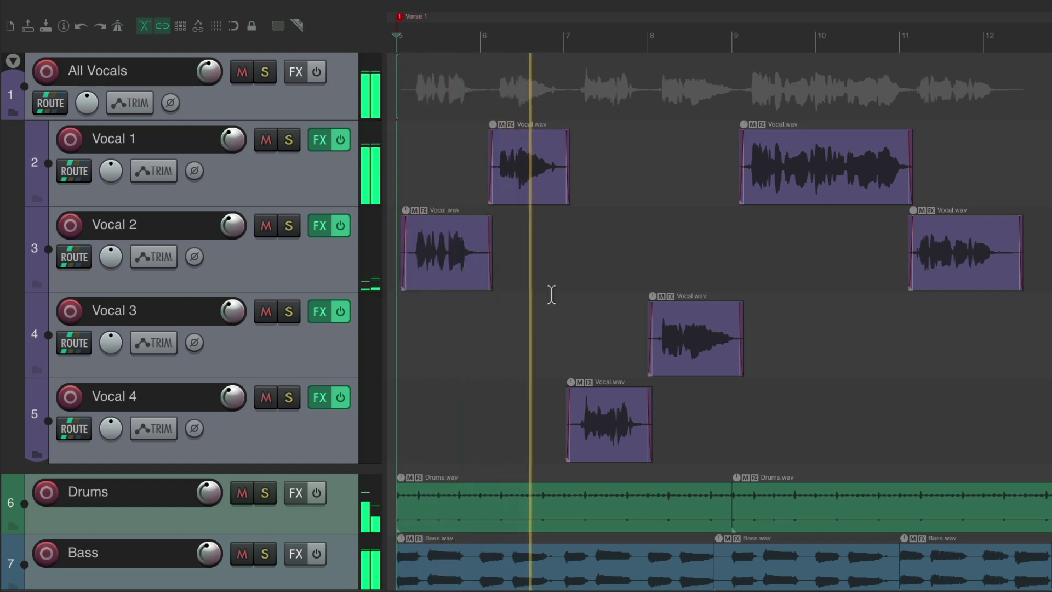
key(space)
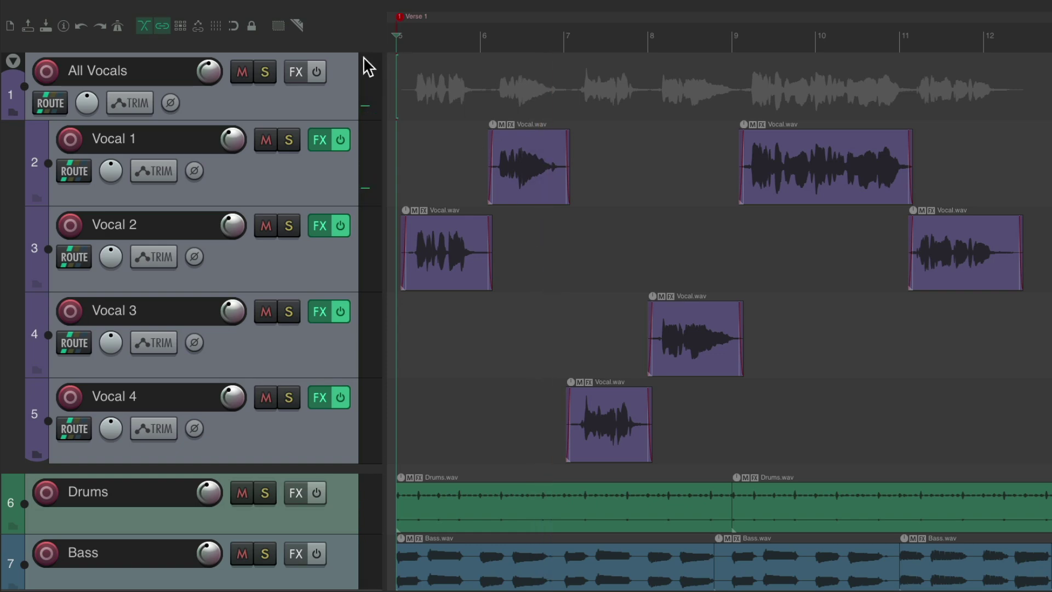
Refreeze All Vocals to stereo, mute Vocal 1–4, and collapse the folder.
right_click(347, 88)
mouse_move(351, 276)
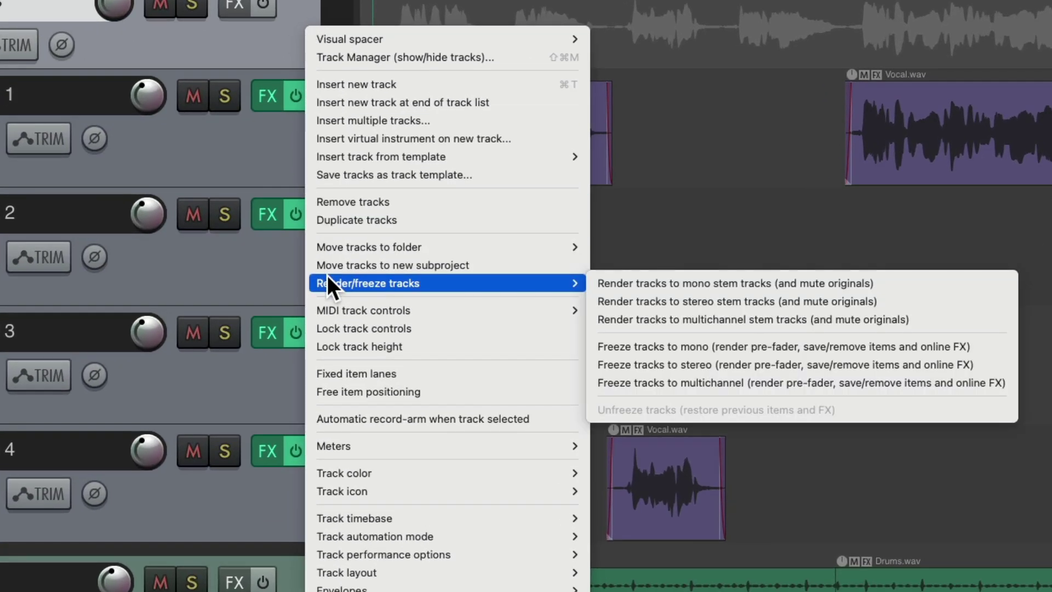
click(640, 362)
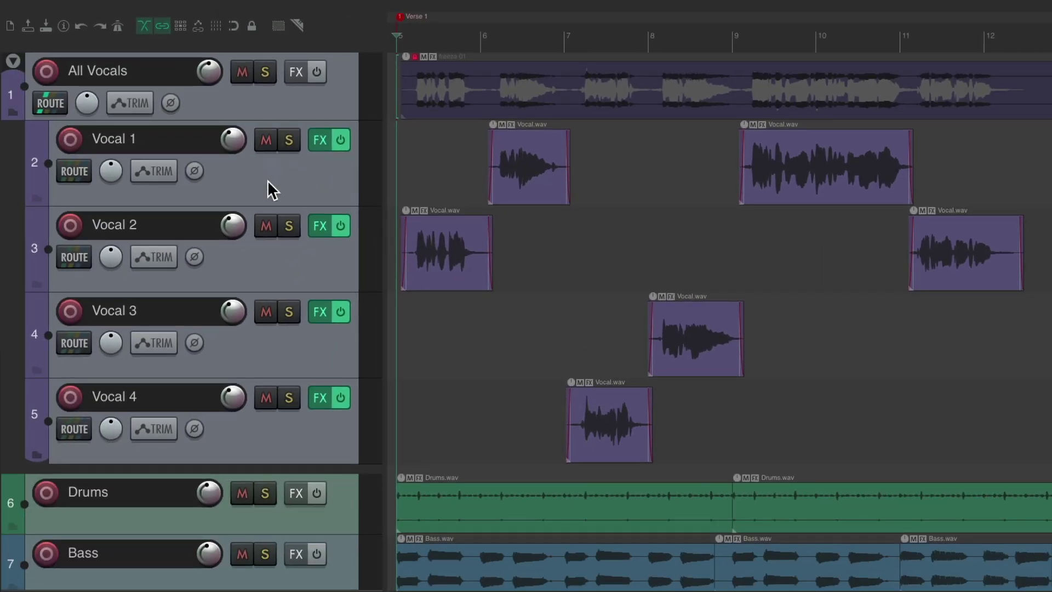
drag(206, 165, 224, 484)
click(14, 59)
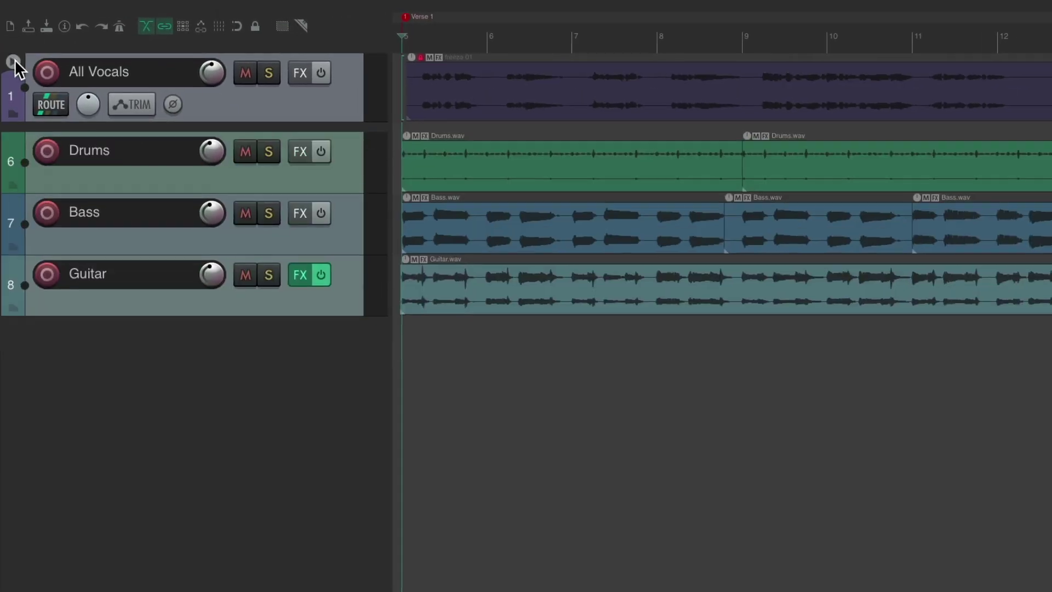